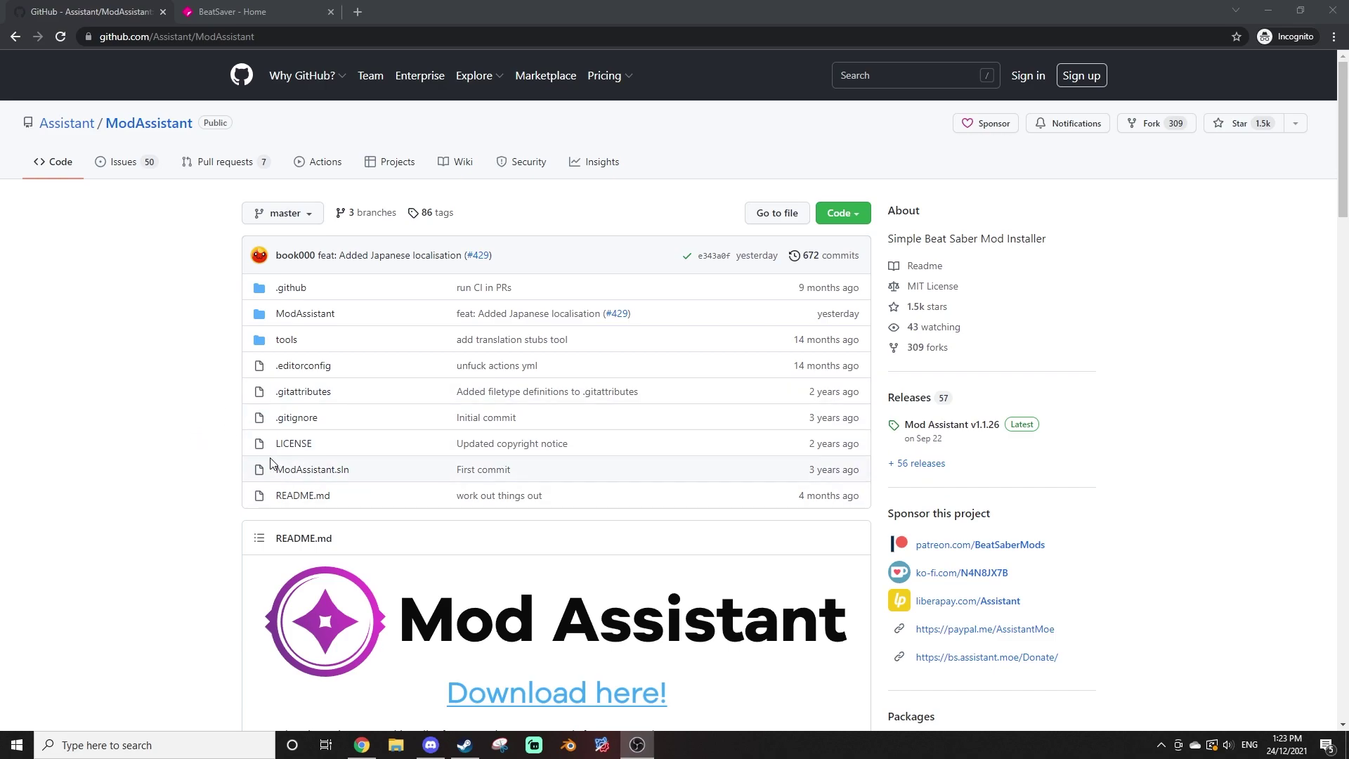
- Follow the README's download link to the Mod Assistant v1.1.26 release and scroll to its assets
scroll(330, 381, down, 1)
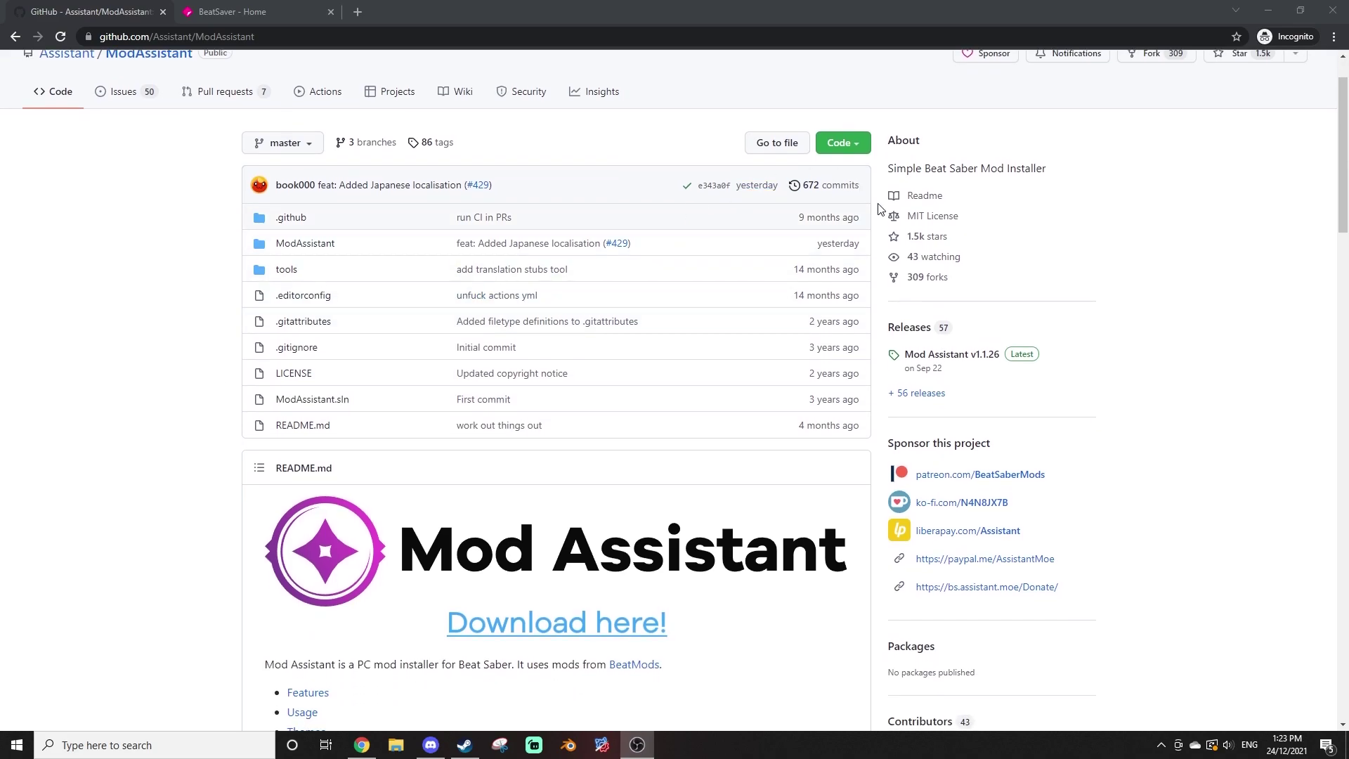
click(592, 636)
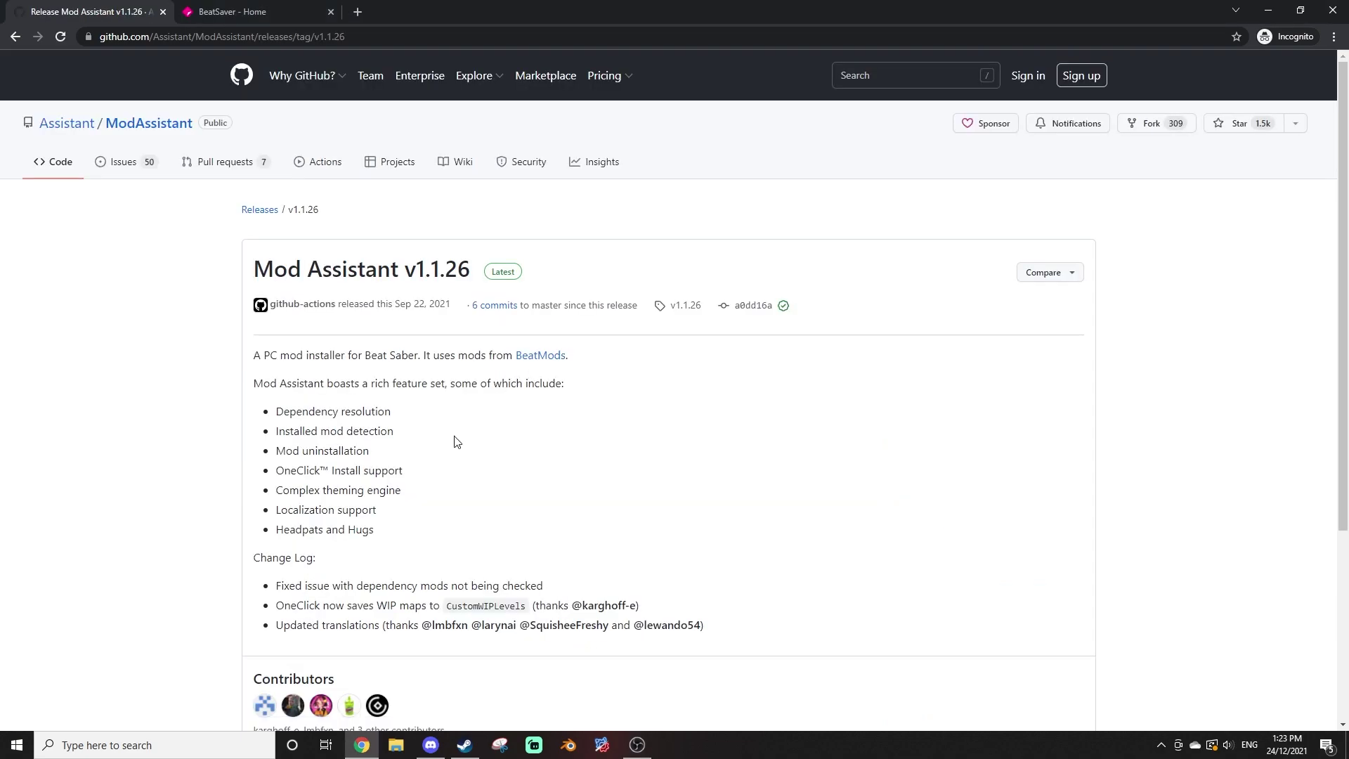
scroll(422, 386, down, 2)
scroll(394, 339, down, 2)
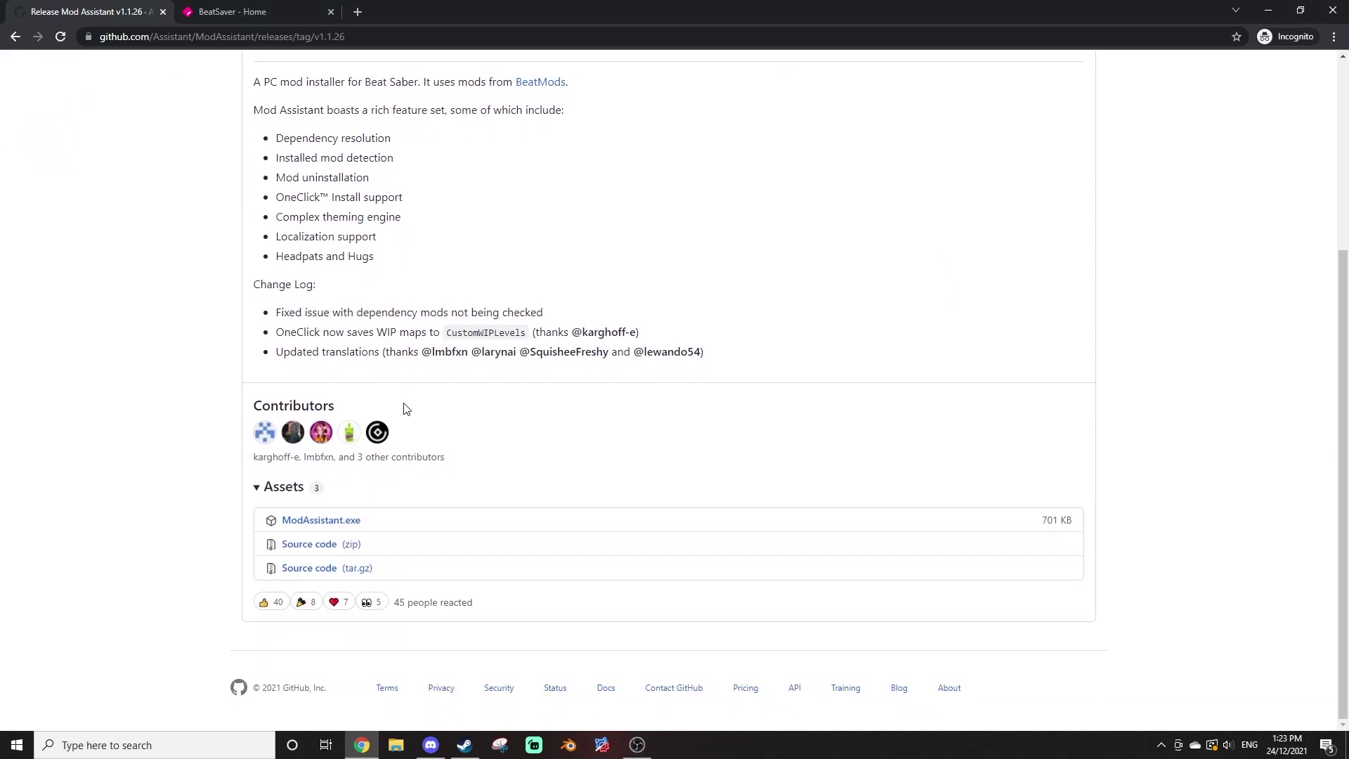
- Launch ModAssistant.exe, move its window into place, and accept the Mod Assistant terms
click(322, 521)
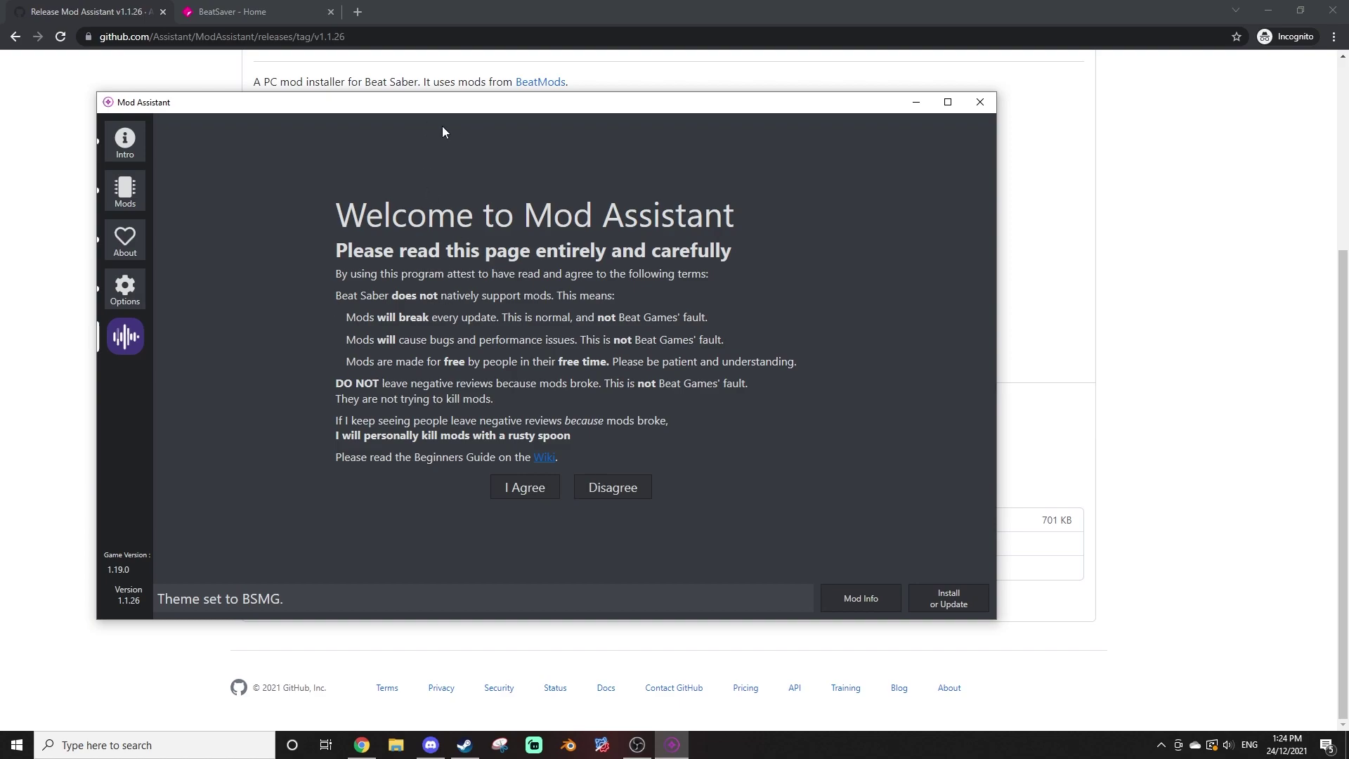
drag(450, 106, 518, 111)
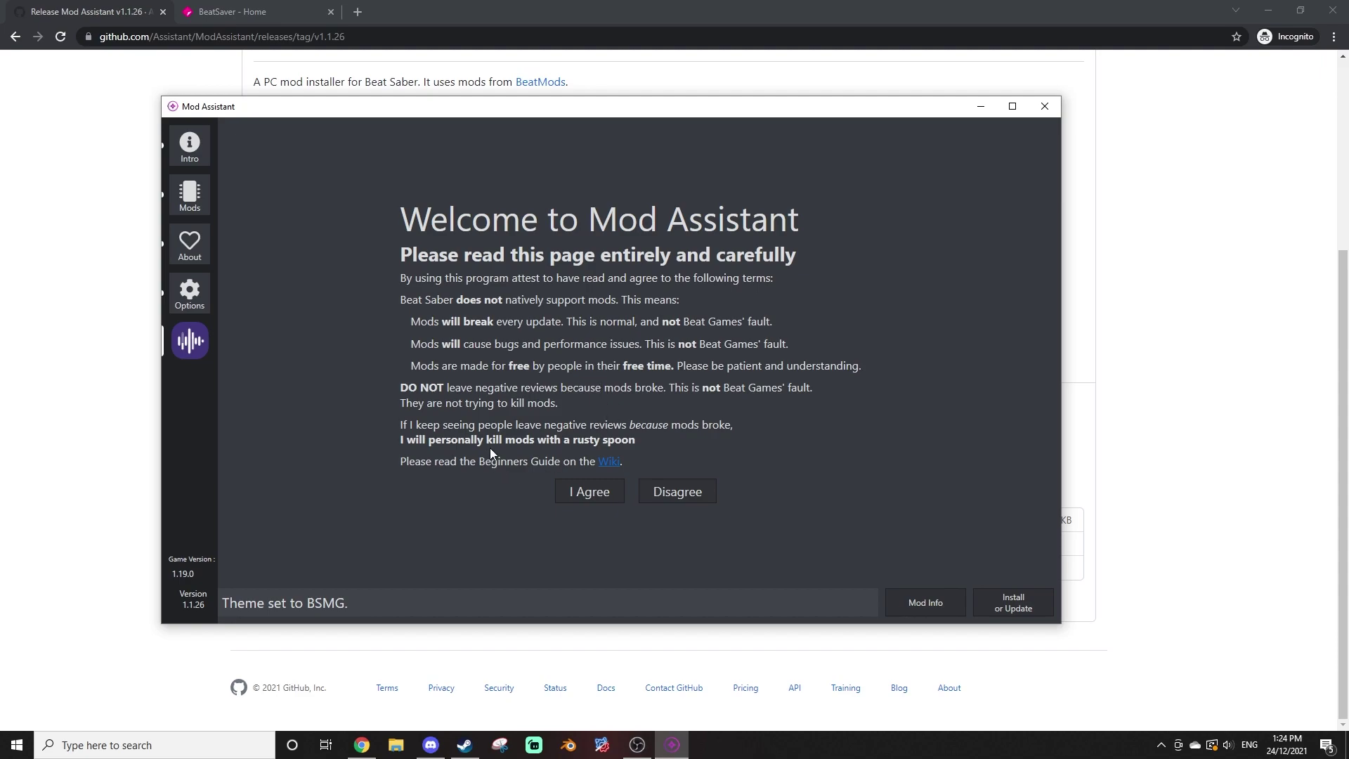
click(587, 492)
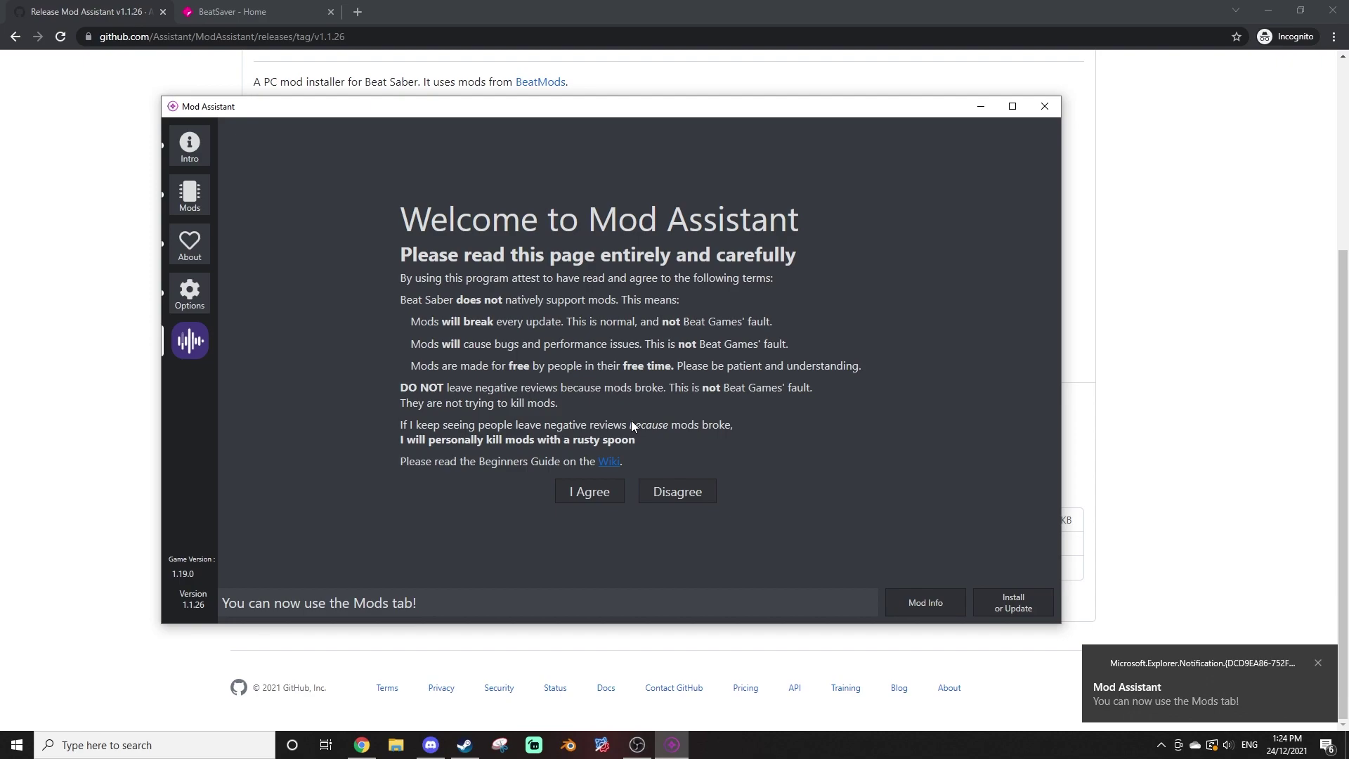
- Install the checked mods, including Camera2, from the Mods list into Beat Saber
click(190, 195)
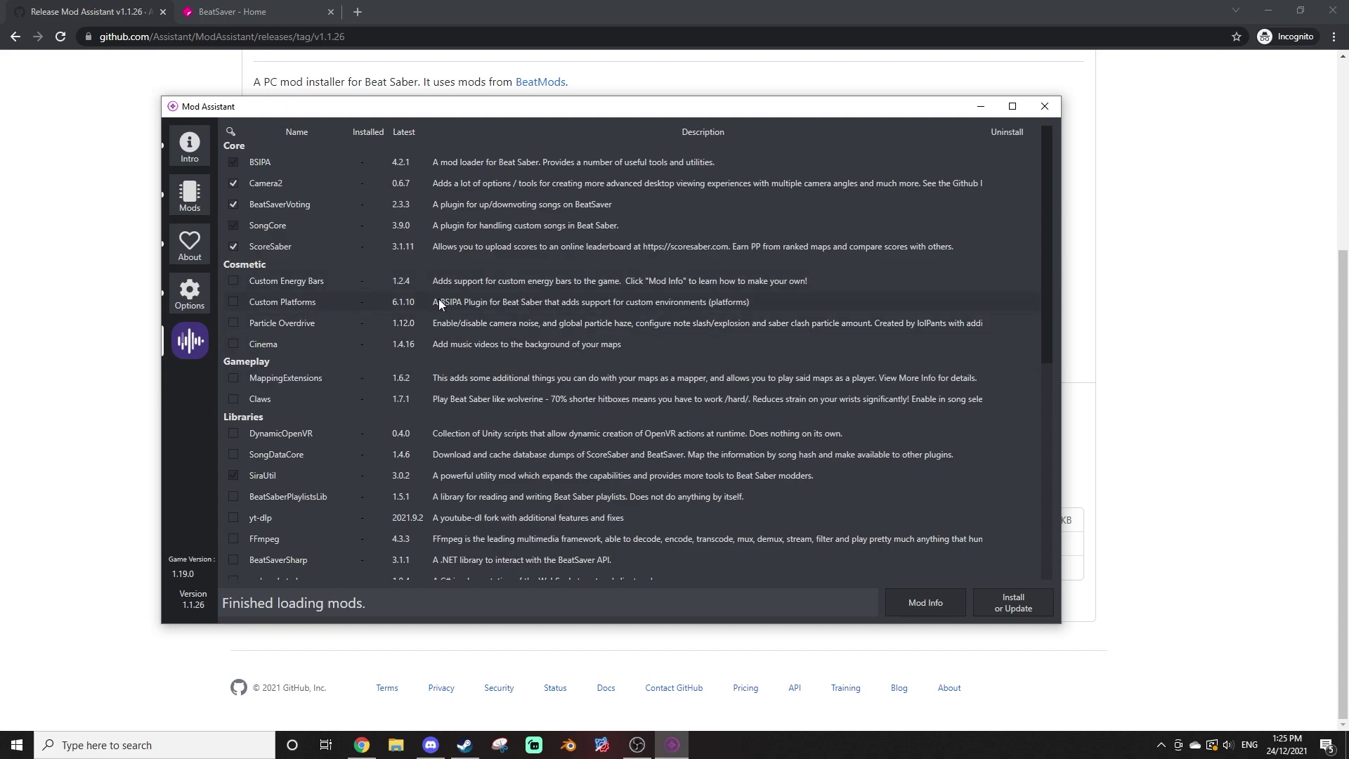
scroll(438, 302, down, 1)
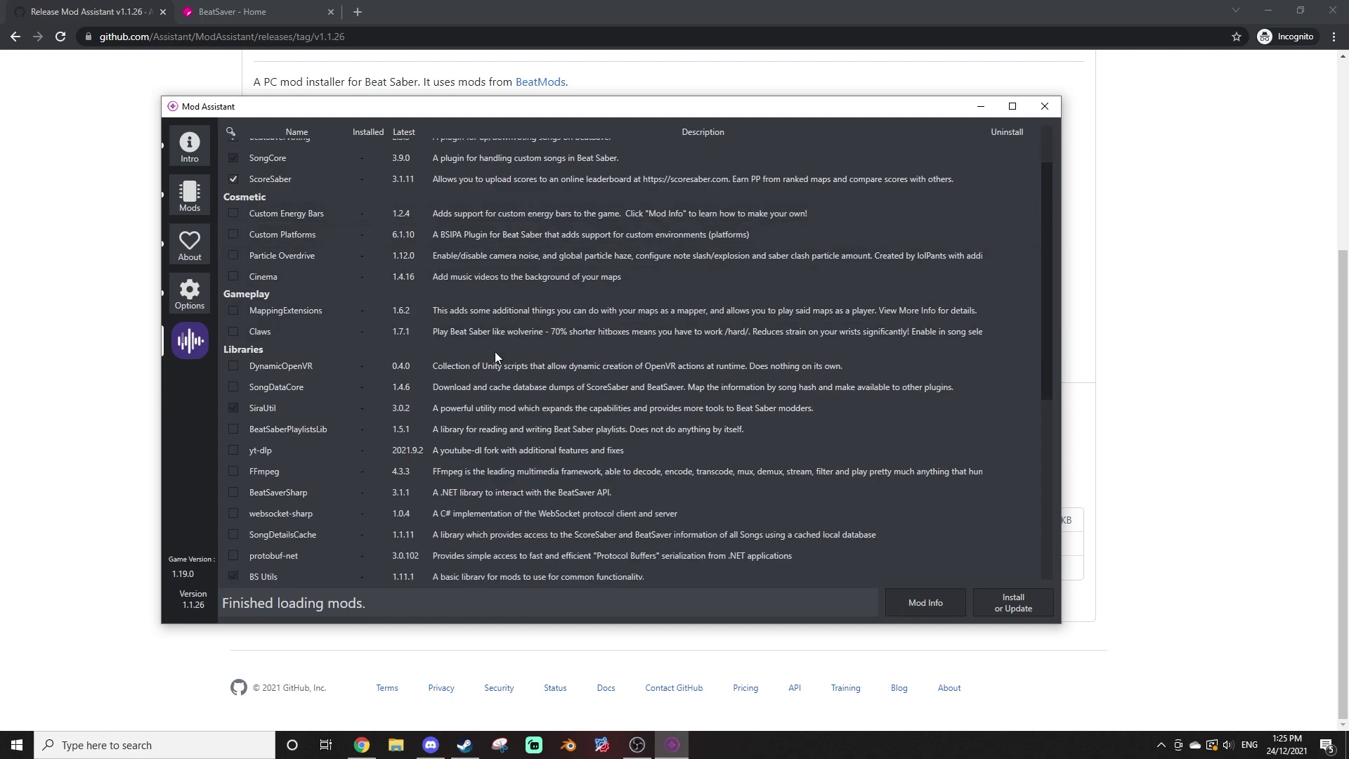
scroll(322, 417, down, 1)
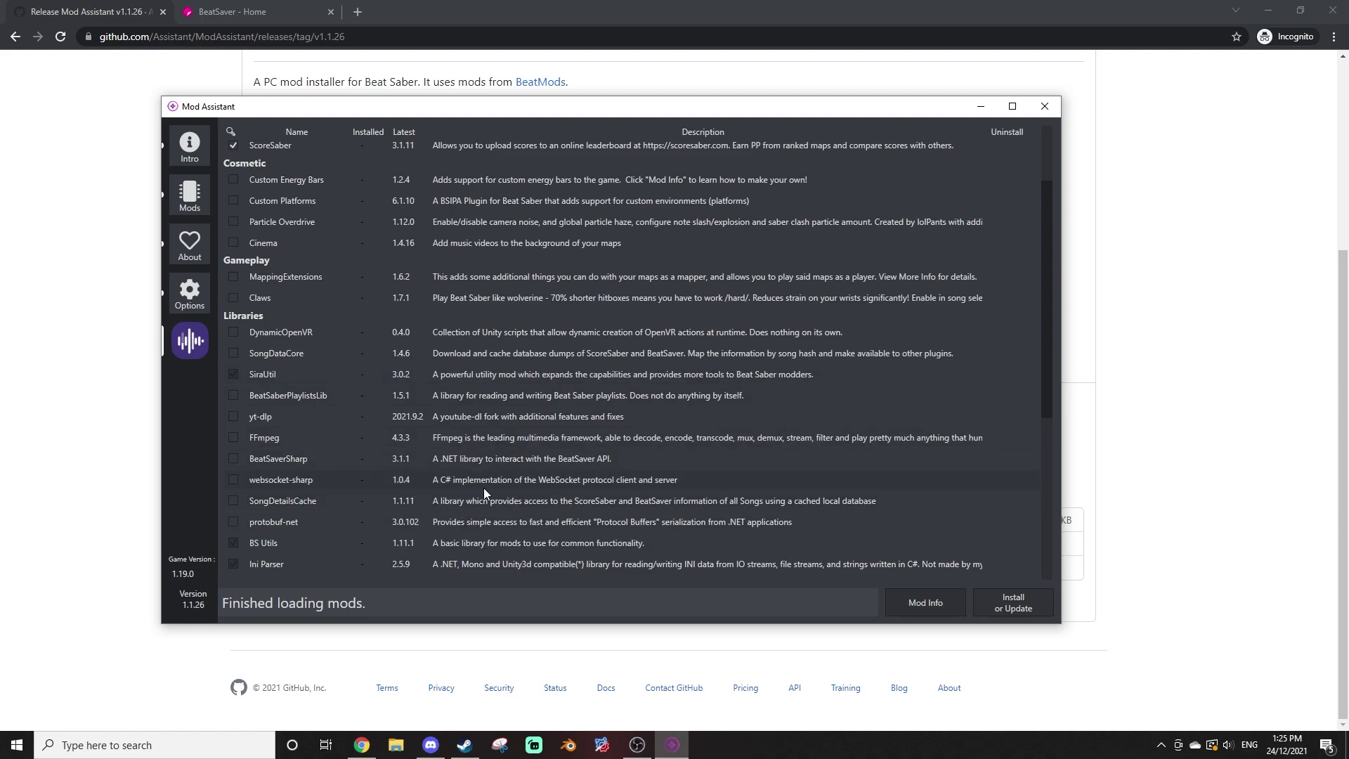
click(1005, 600)
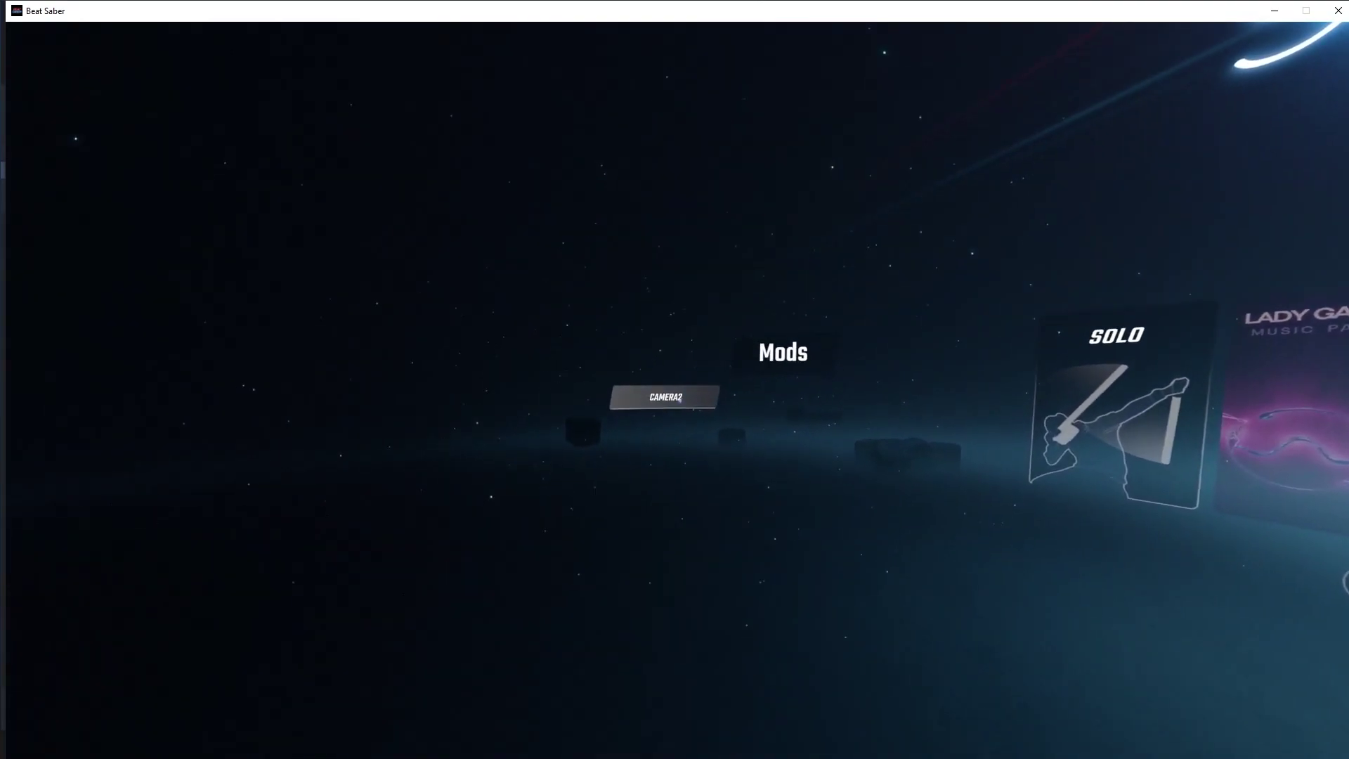
- Open the Camera2 camera settings from Beat Saber's in-game Mods menu
click(680, 398)
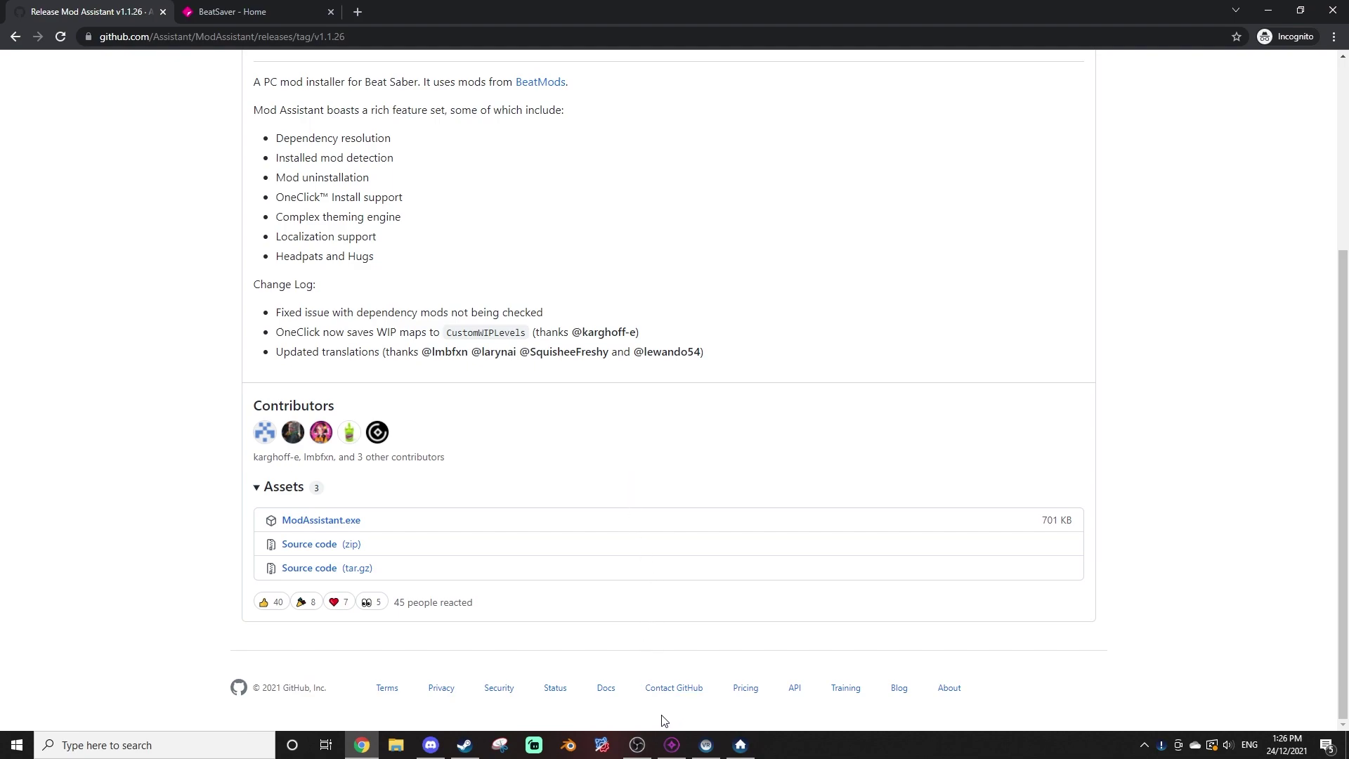
- Enable Mod Assistant's OneClick installs for BeatSaver, ModelSaber and Playlists, then go to BeatSaver
click(671, 745)
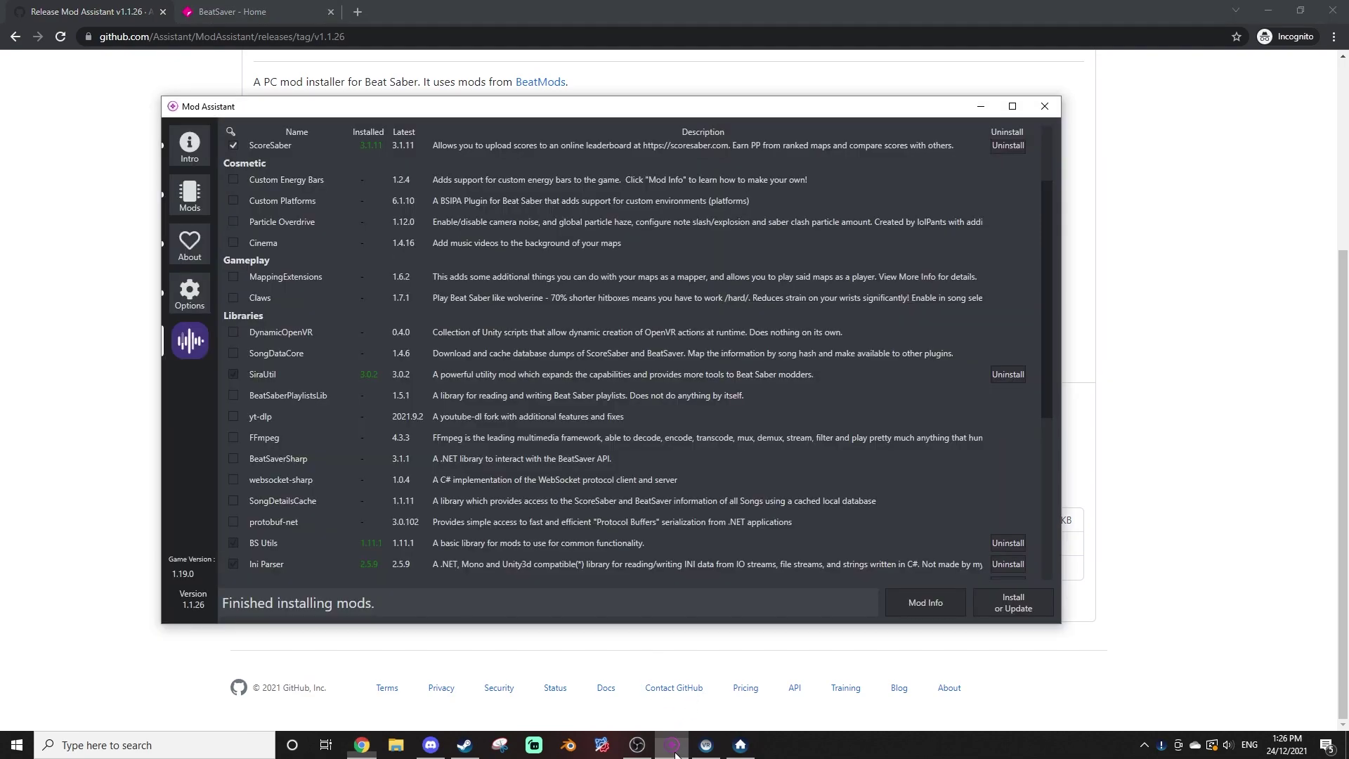
click(184, 298)
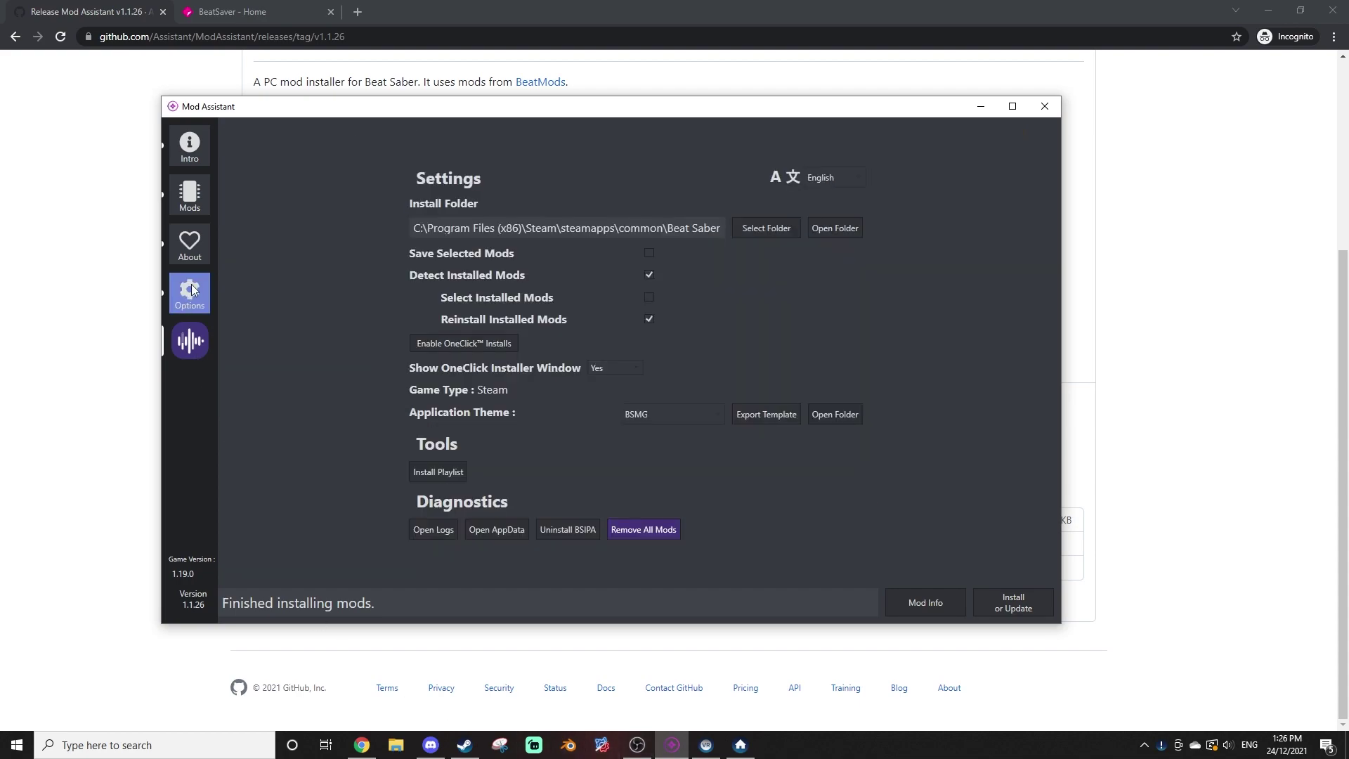
click(479, 345)
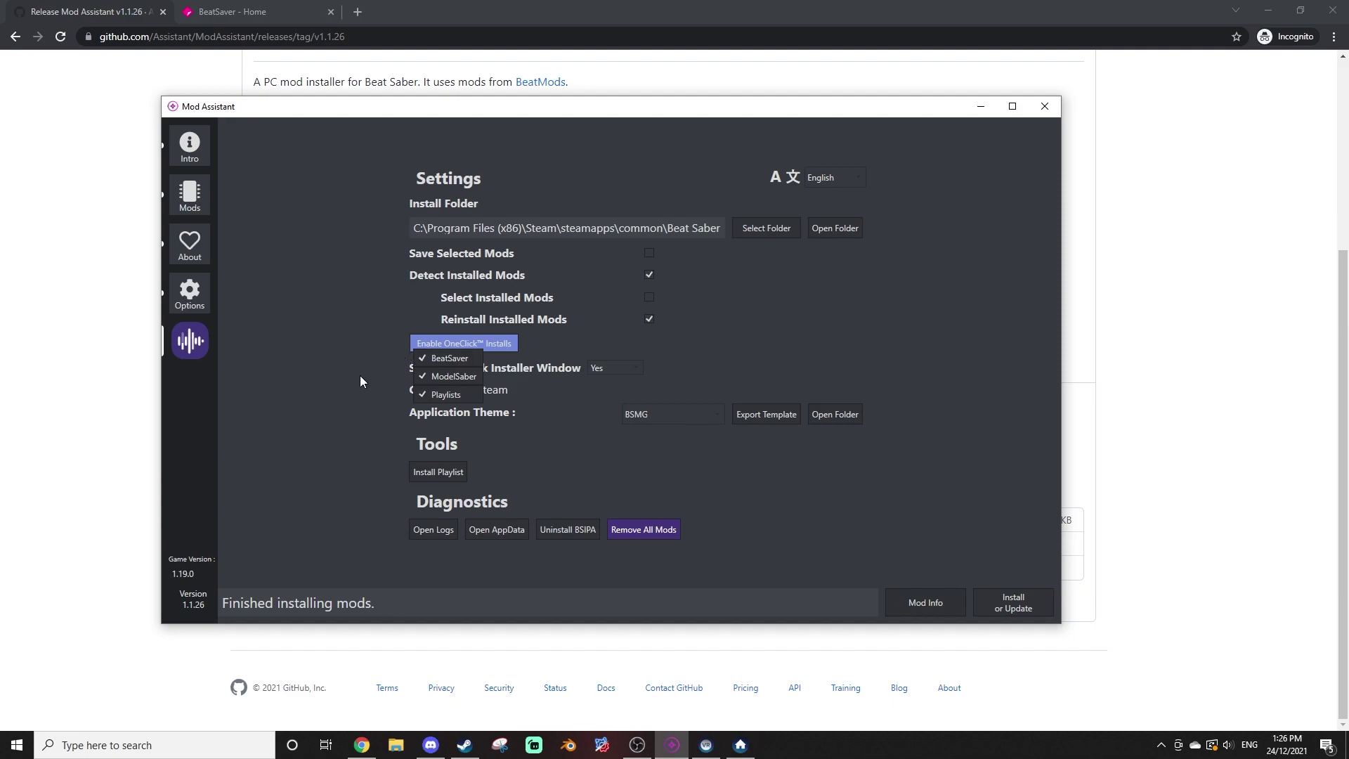
click(316, 12)
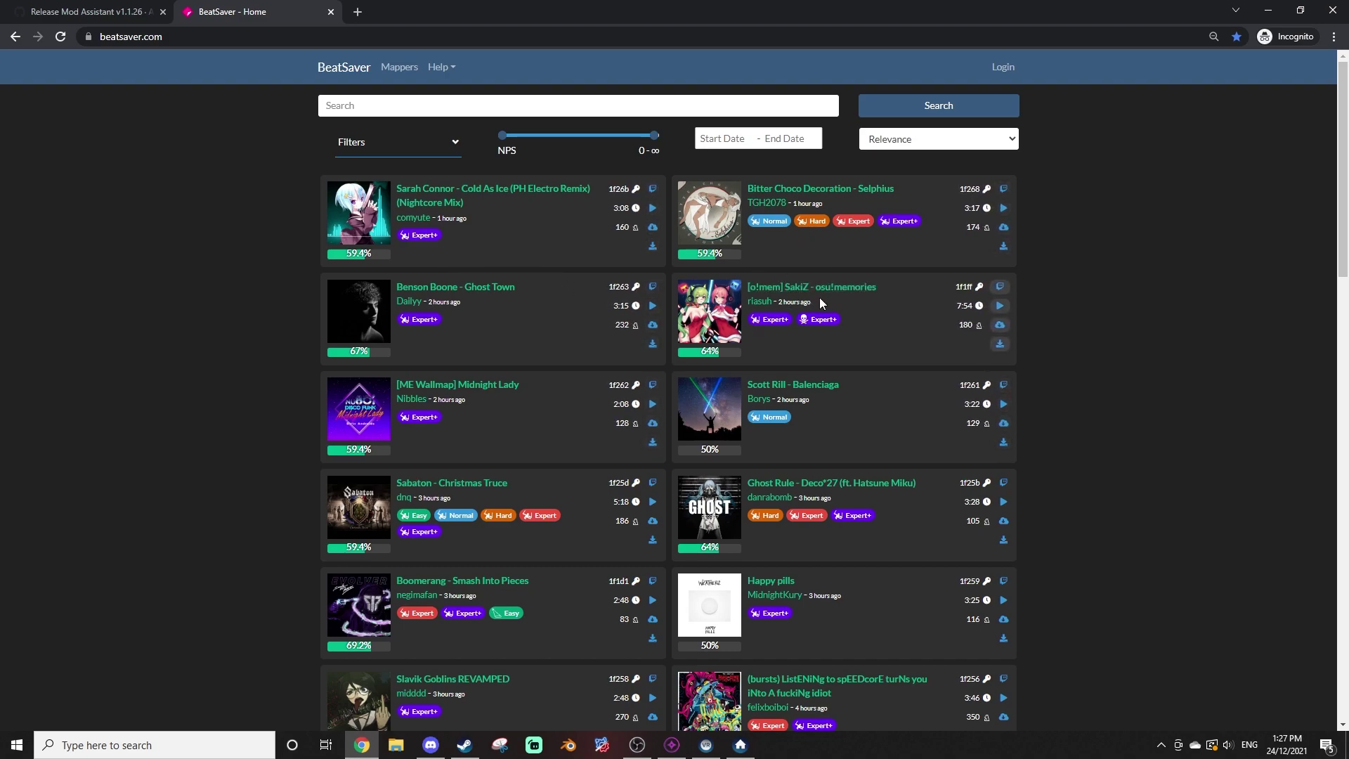
- One-click install the [o!mem] SakiZ - osu!memories map through Mod Assistant's installer
click(1001, 326)
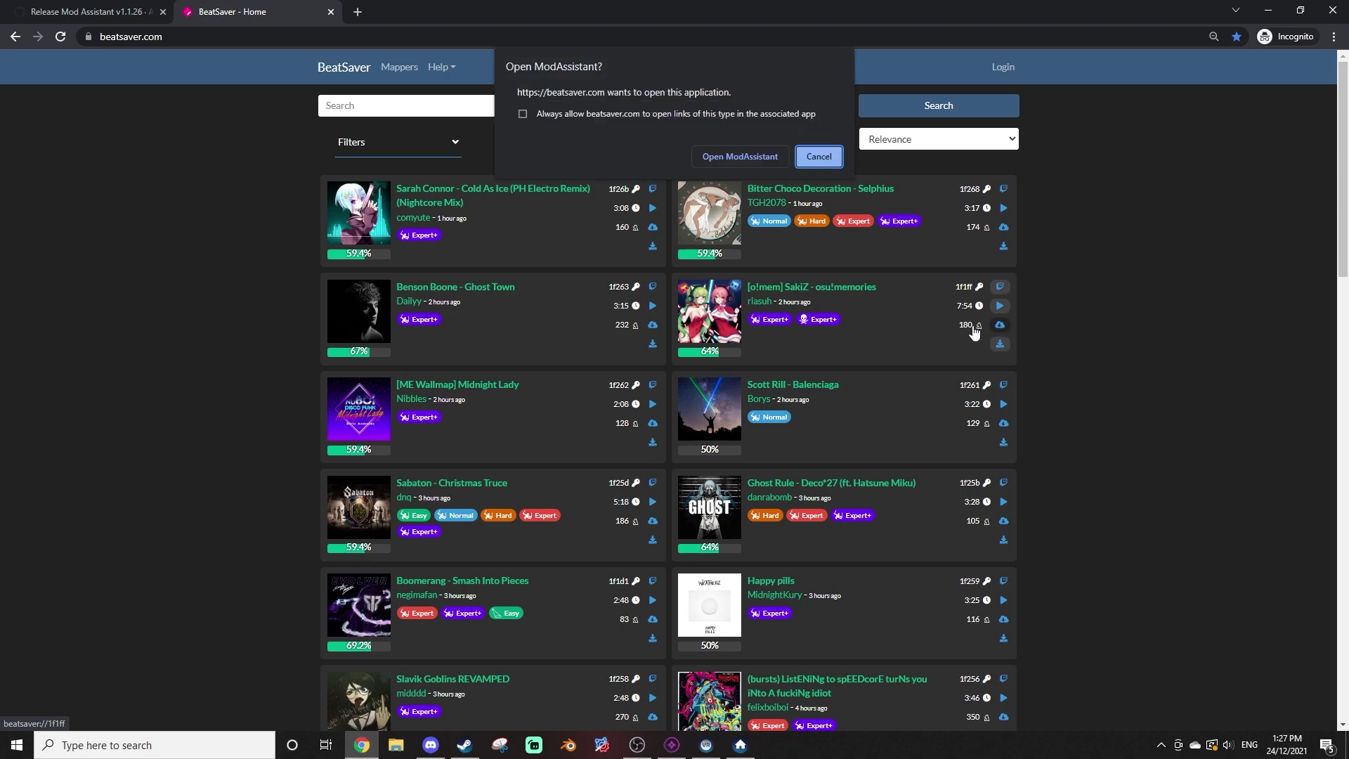
click(748, 156)
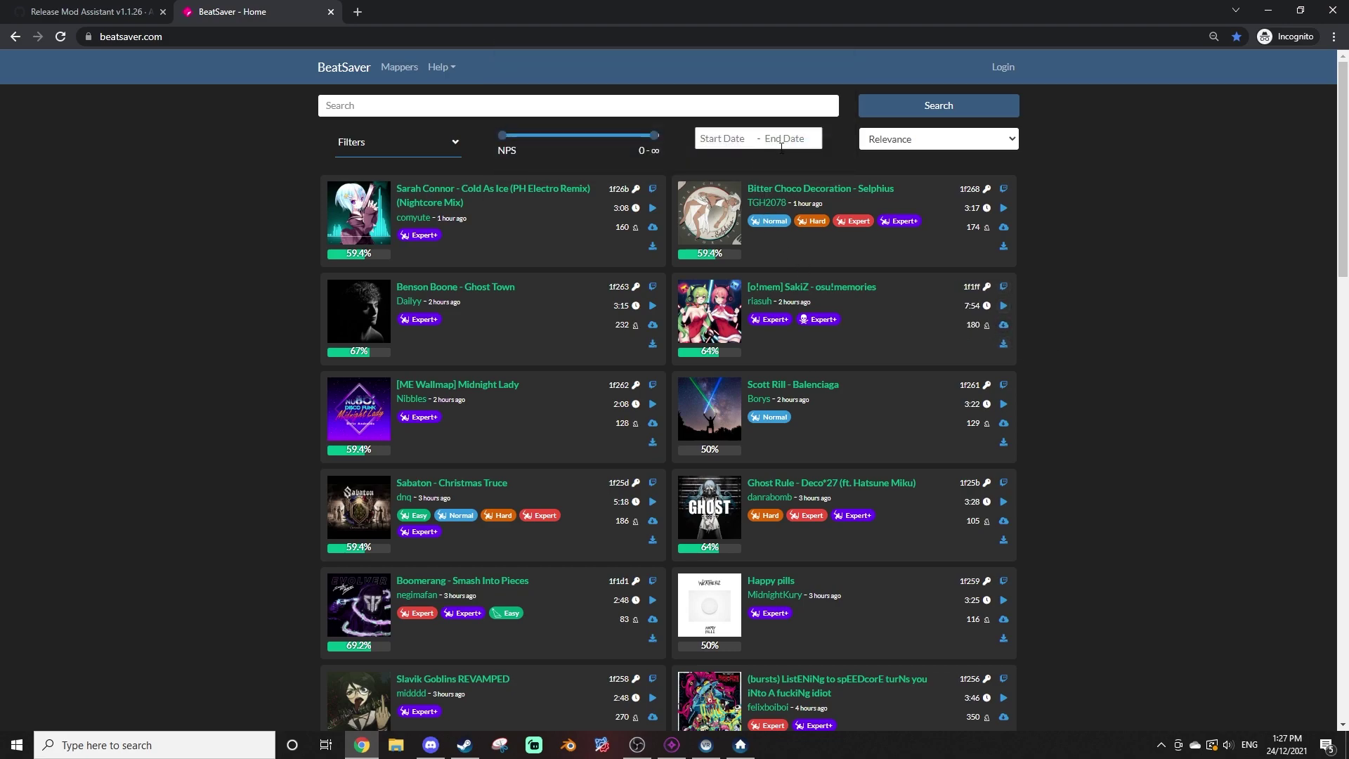
drag(345, 53, 606, 84)
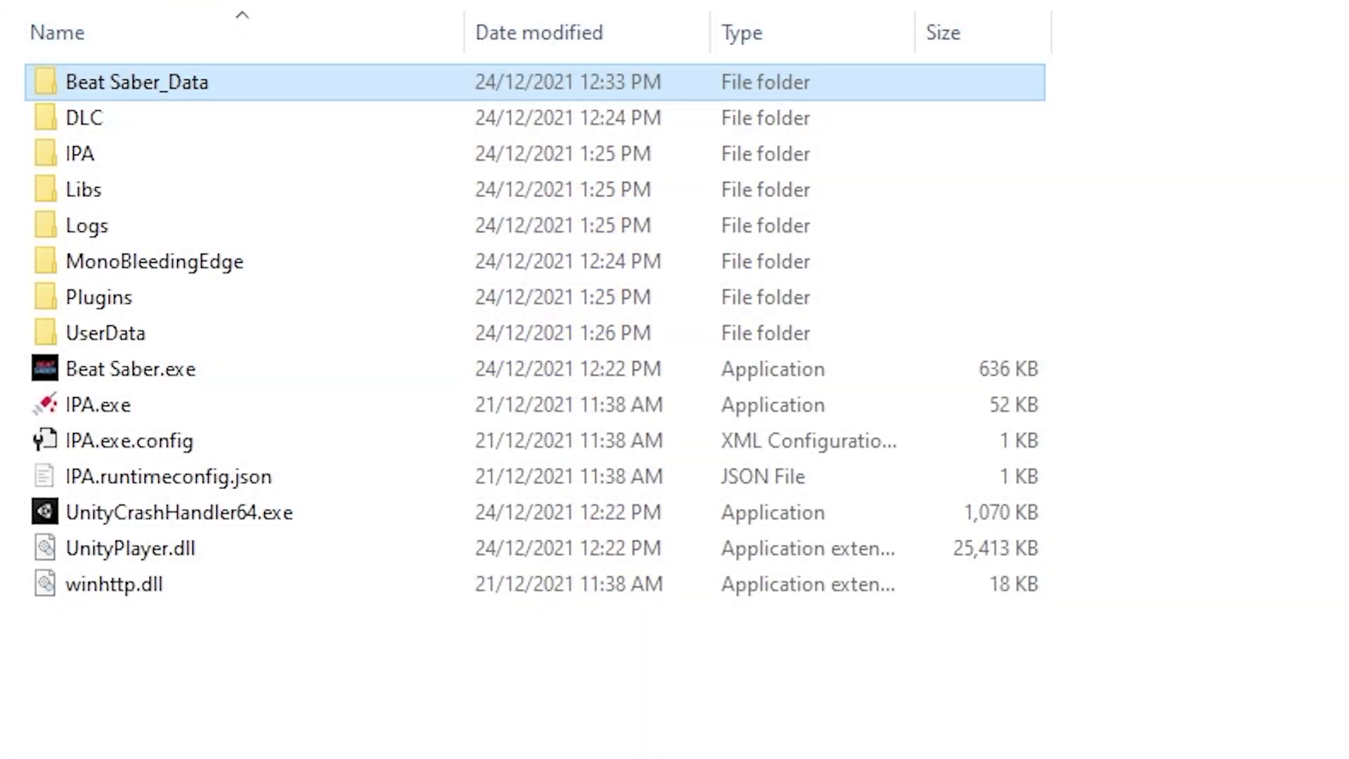
- Open Beat Saber_Data > CustomLevels to confirm the osu!memories song folder is present
double_click(146, 83)
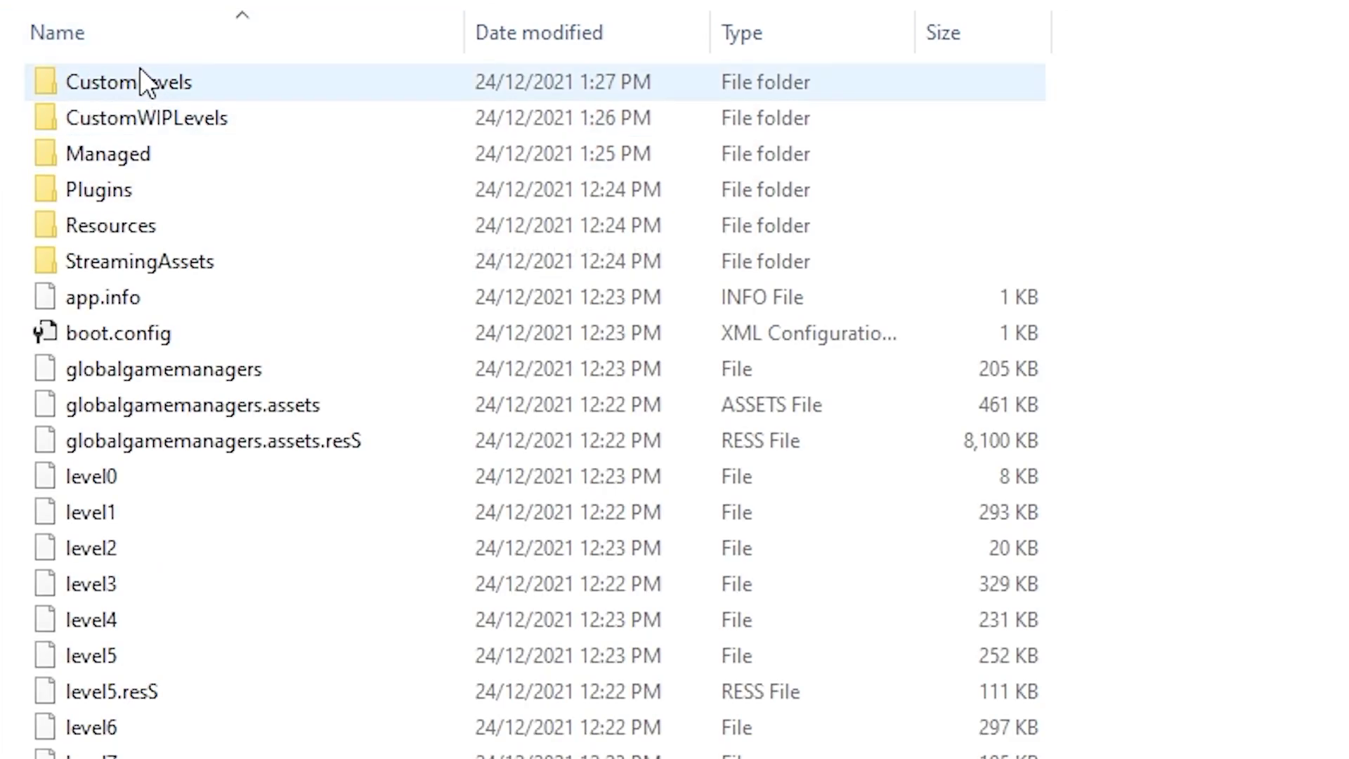
double_click(149, 83)
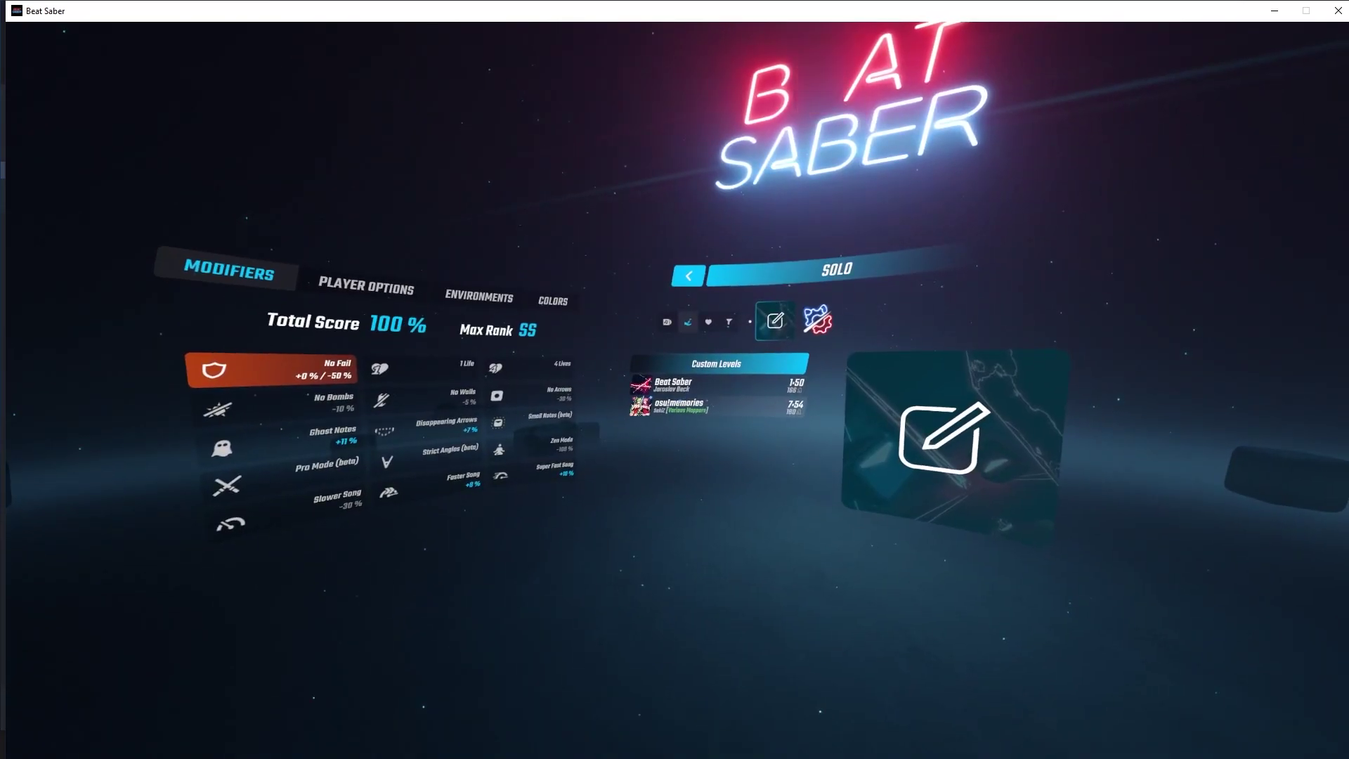
- Select the osu!memories map in Solo's Custom Levels
click(675, 483)
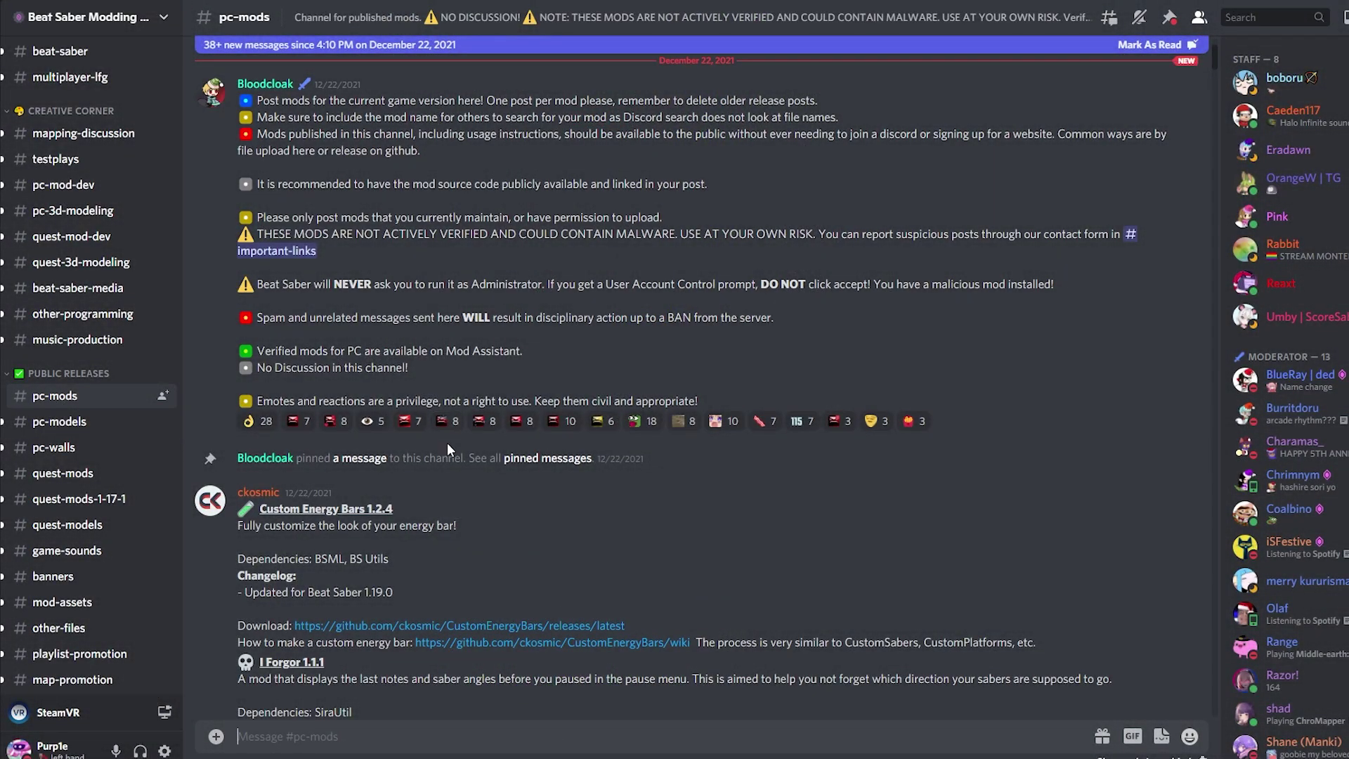
- Search pc-mods for 'jdfixer' and open the JDFixer GitHub link from the v3.0.0 post
scroll(446, 443, down, 4)
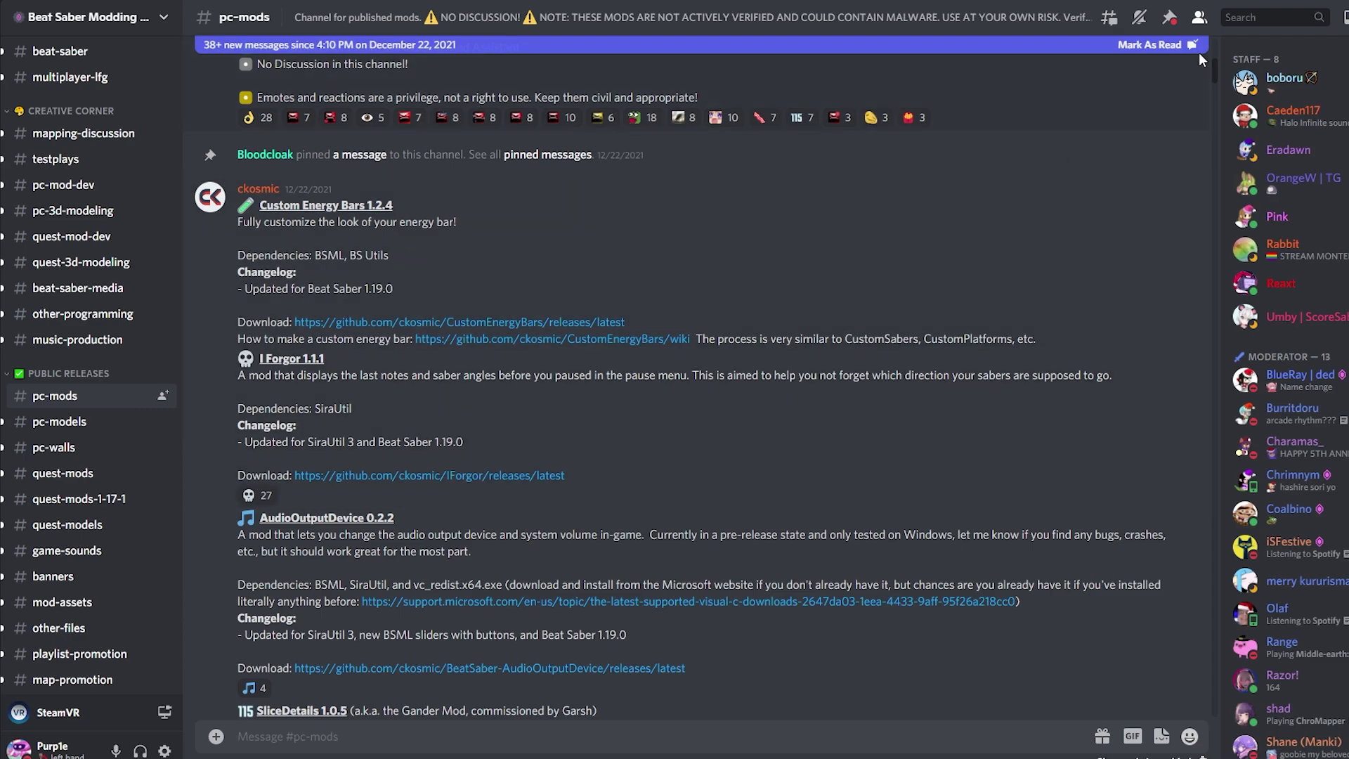
click(1261, 19)
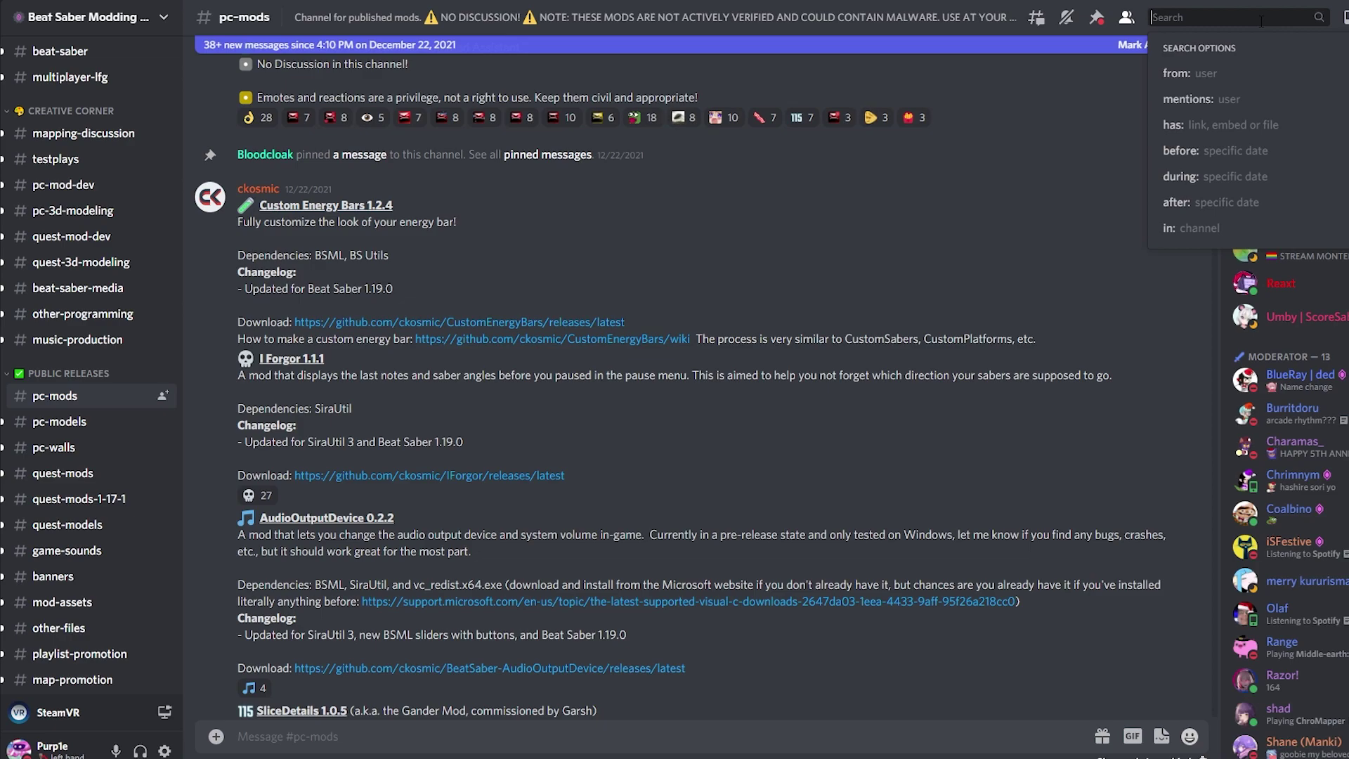
text(in)
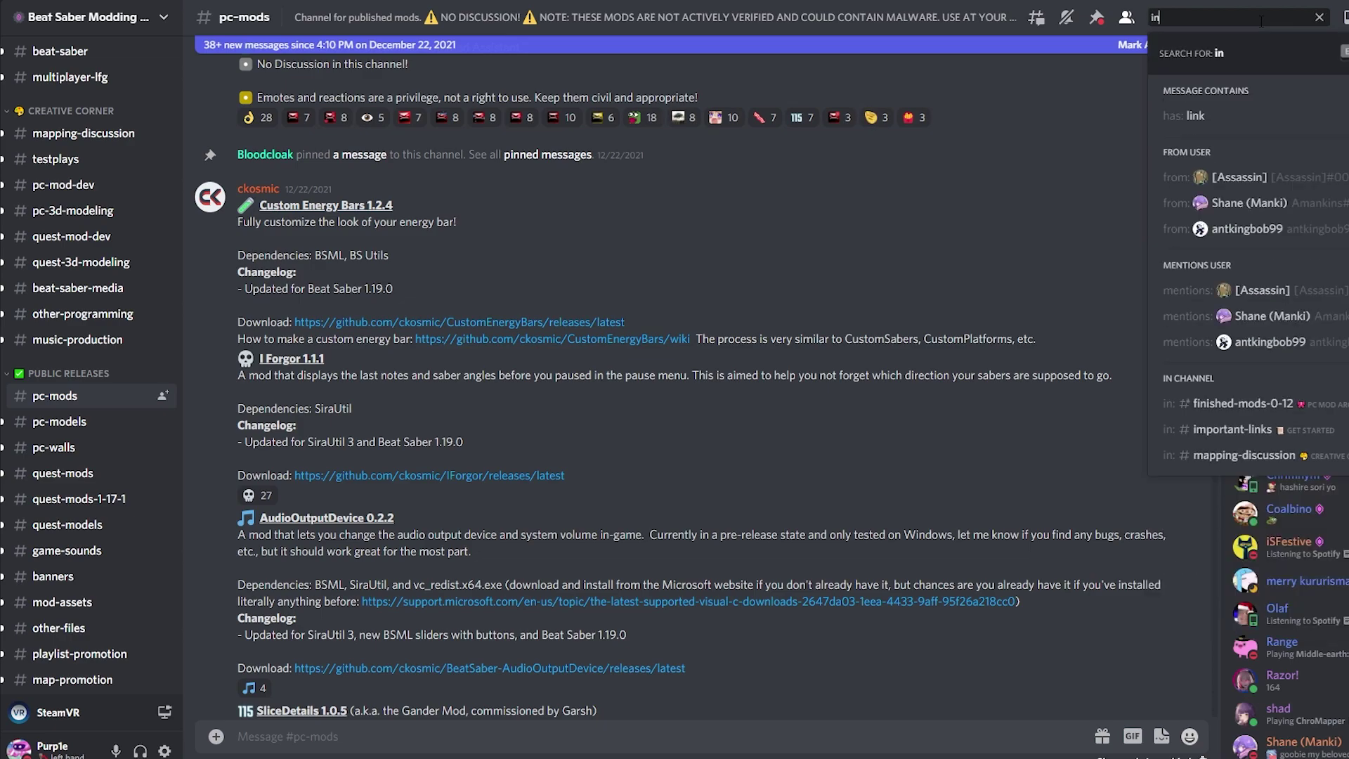
text(:pc-mods)
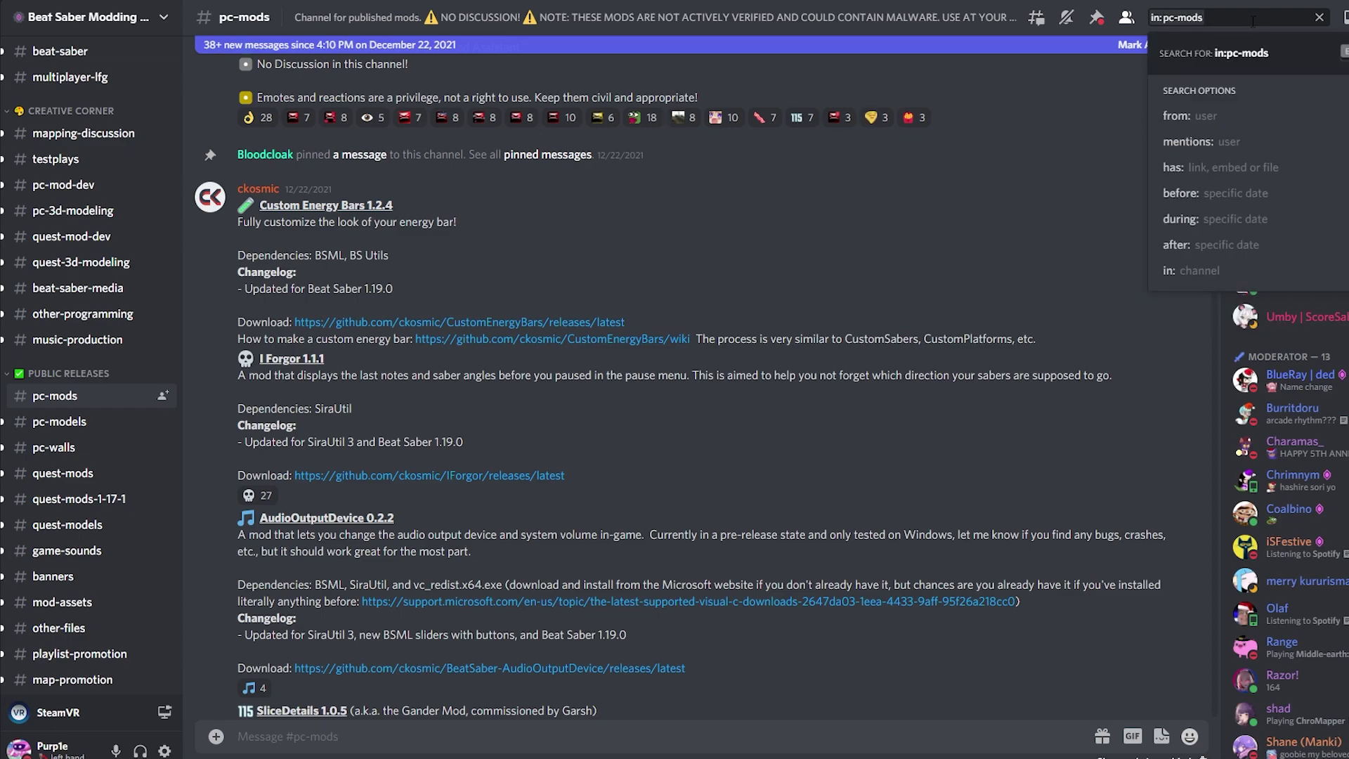
key(Escape)
scroll(515, 397, down, 10)
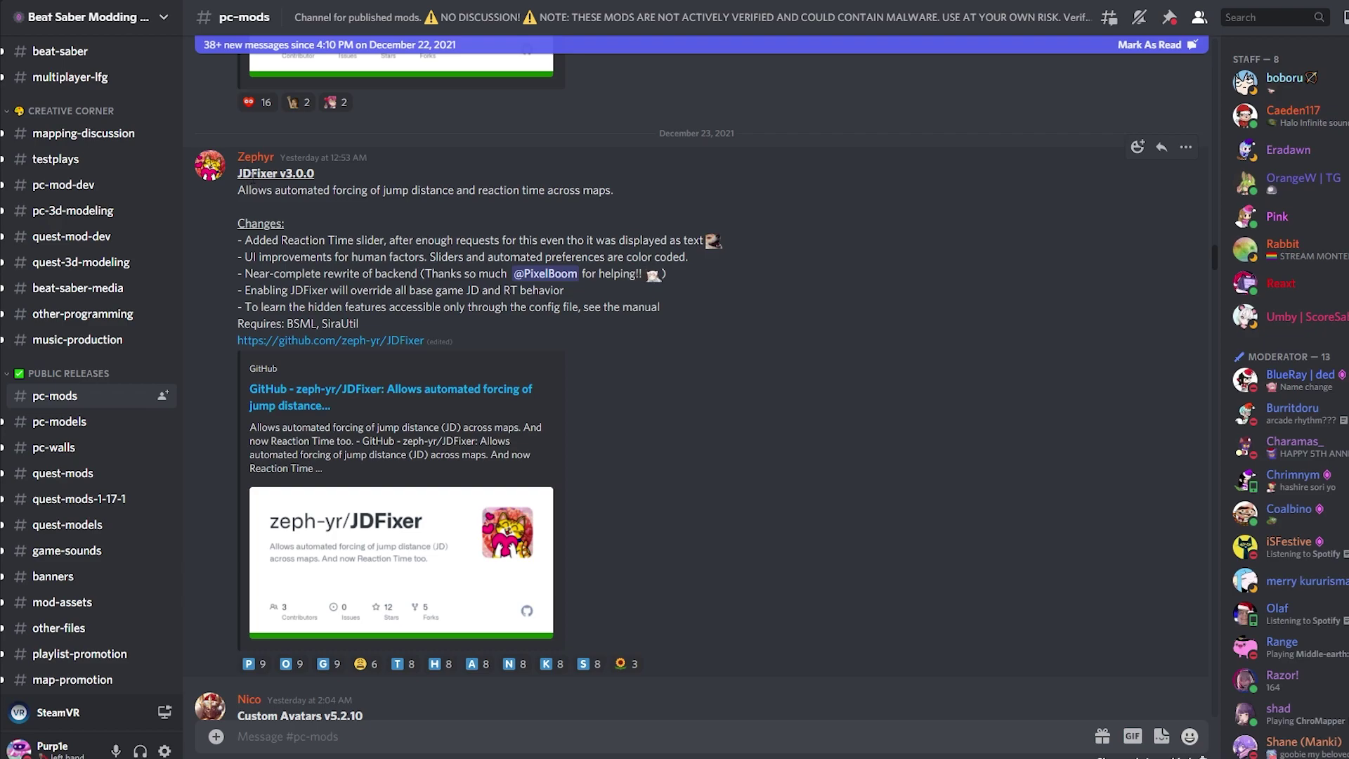
click(1264, 16)
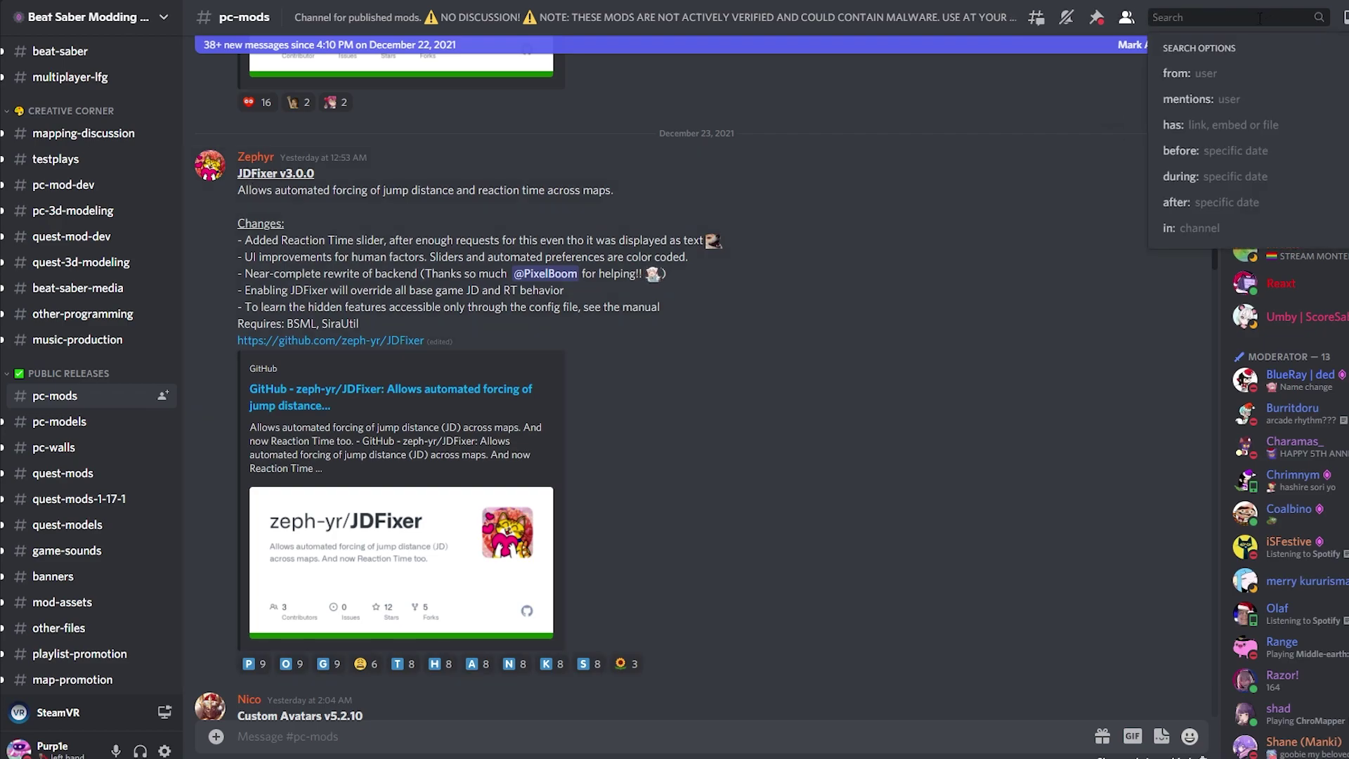
text(in:)
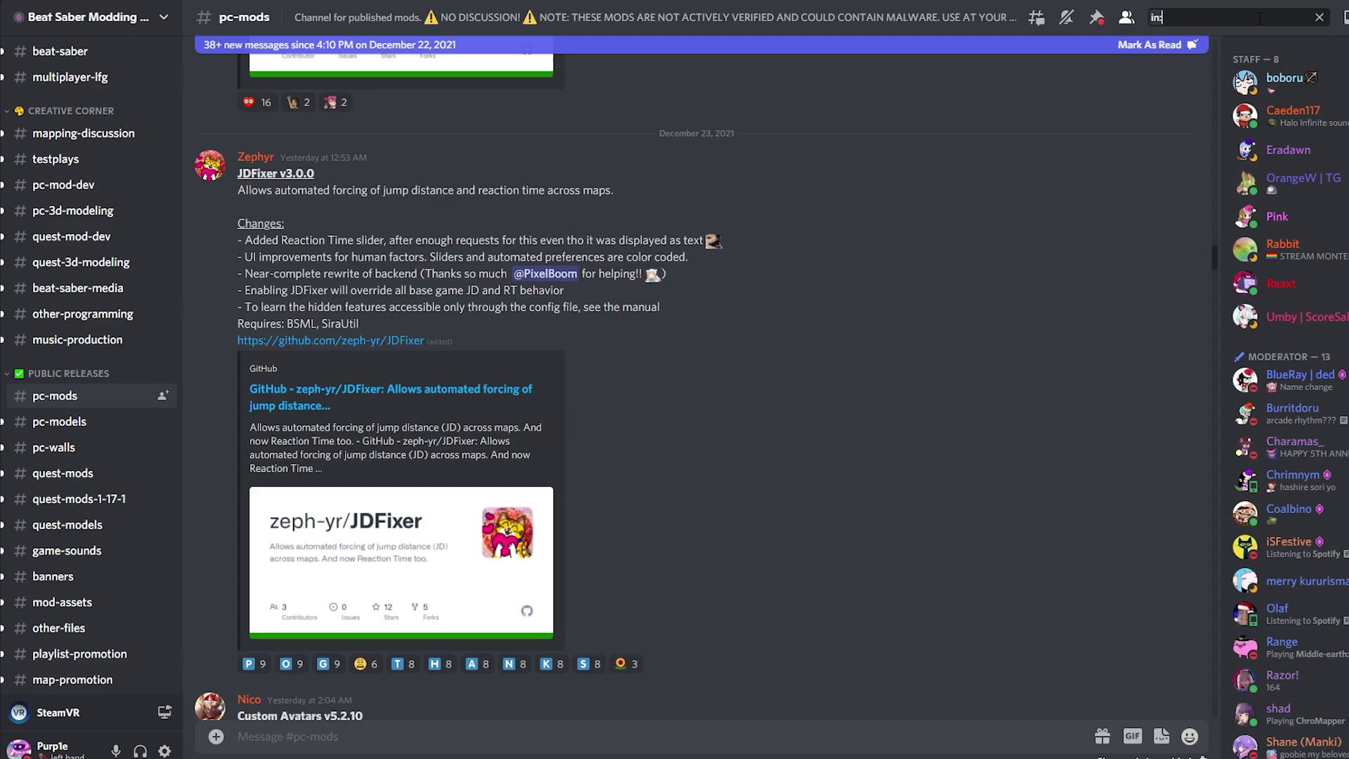
text(pc-mods )
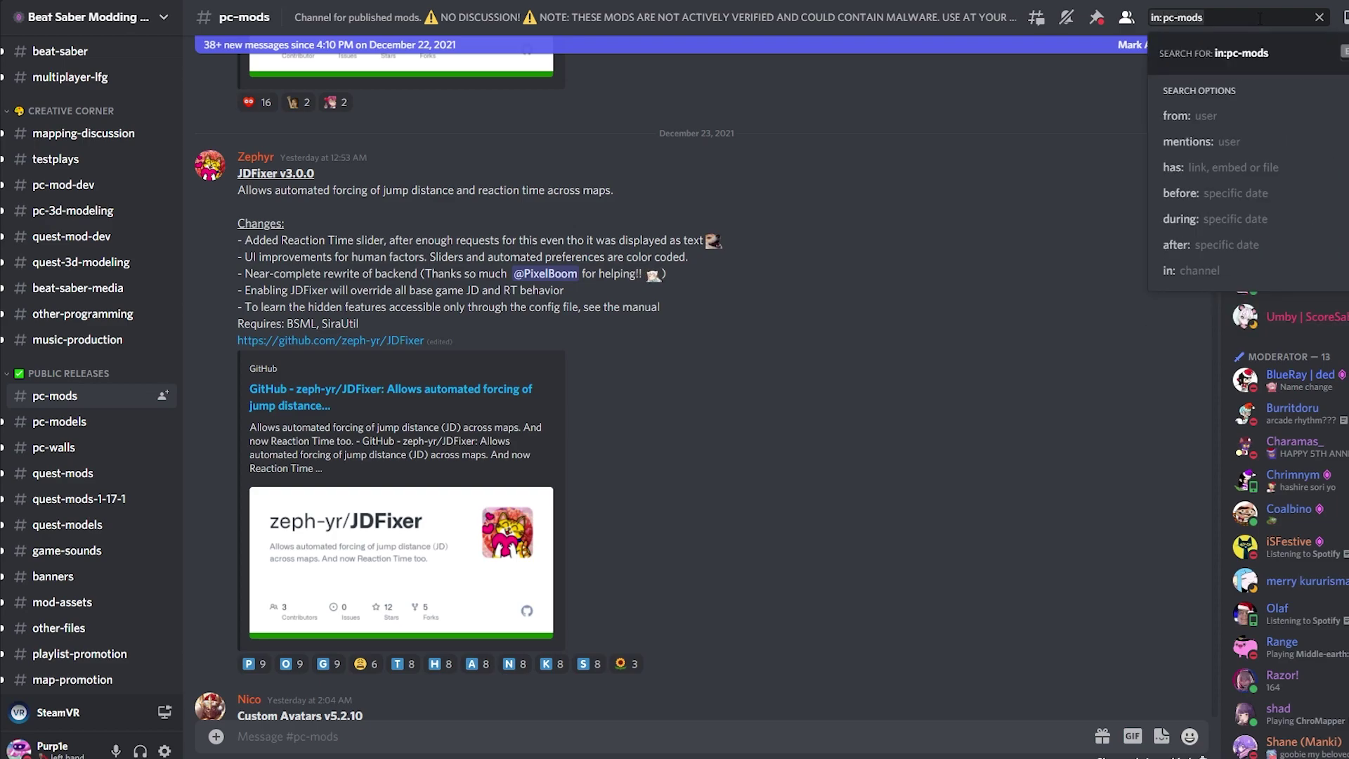
text(jdfixer)
key(Return)
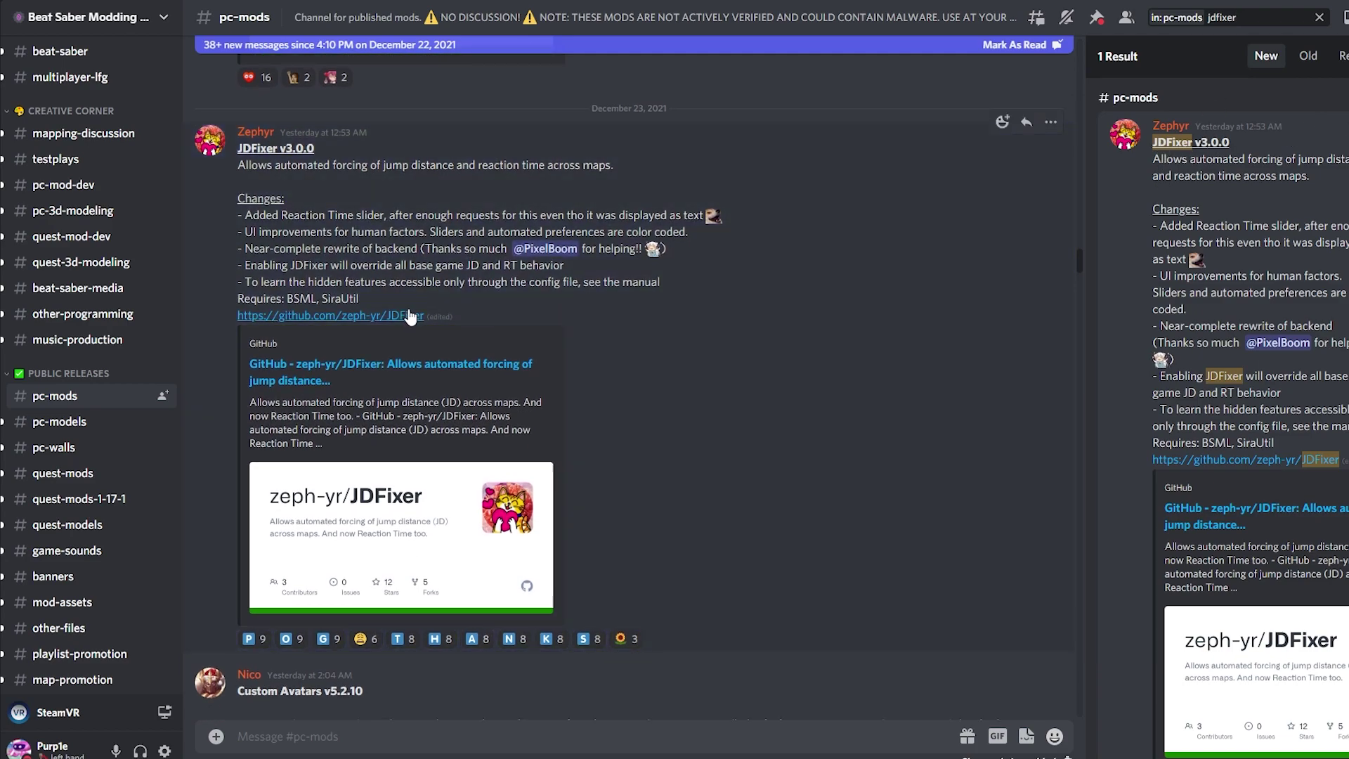
click(411, 316)
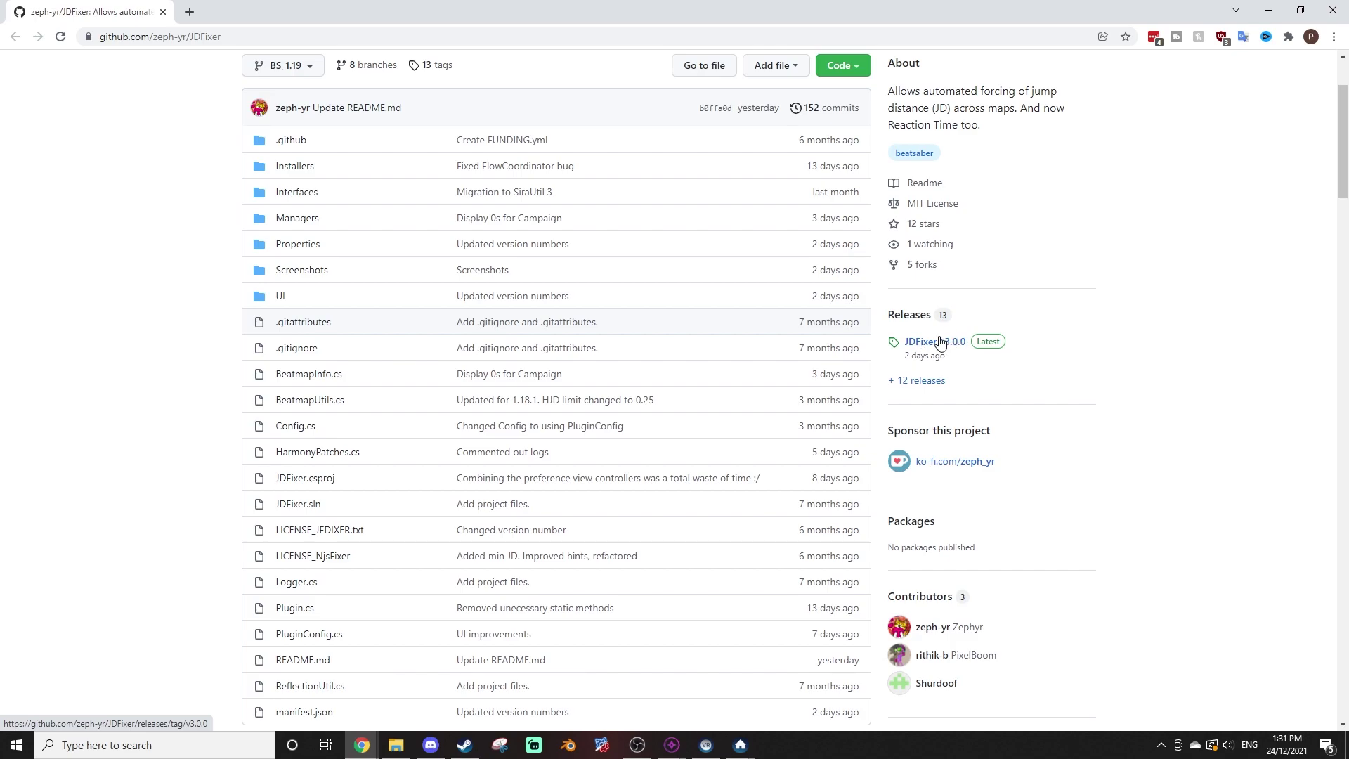
- Download JDFixer.dll from the JDFixer v3.0.0 release assets
click(940, 342)
scroll(452, 431, down, 3)
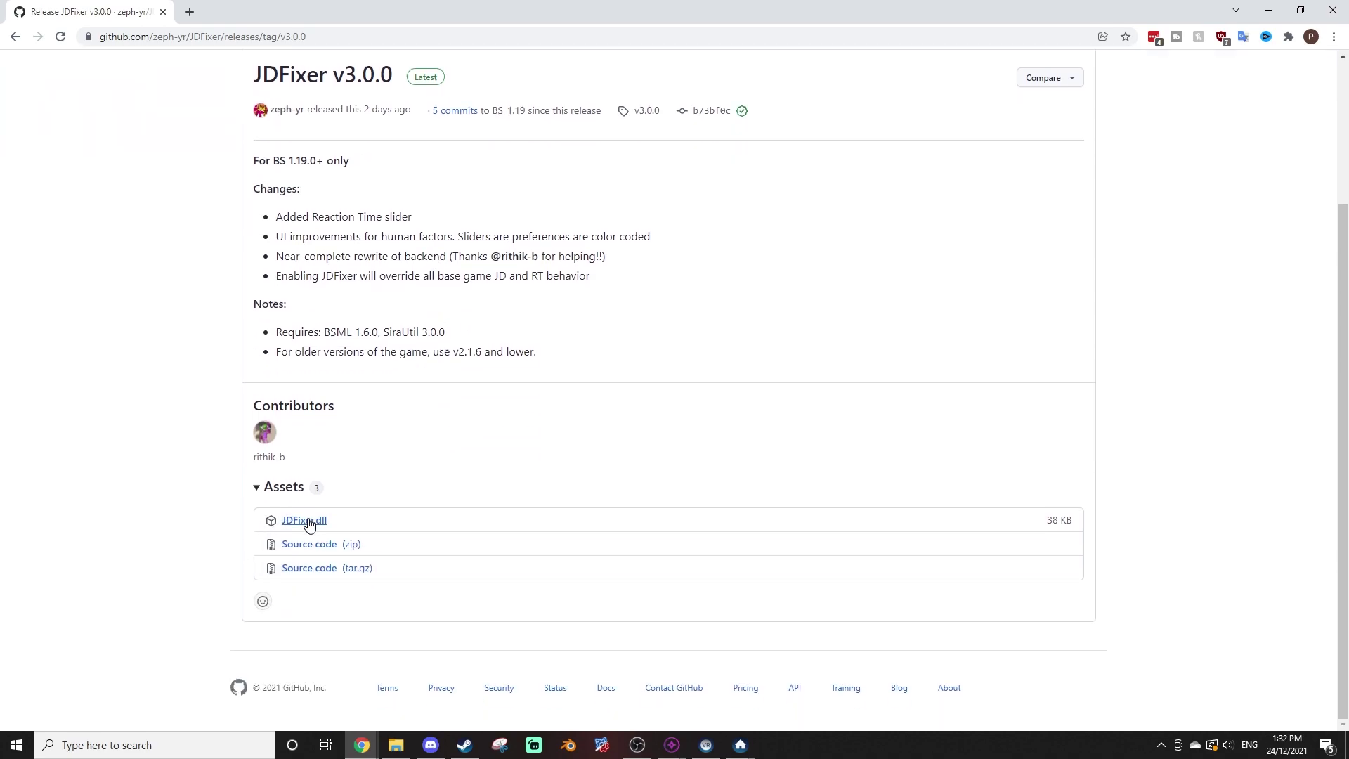
click(309, 522)
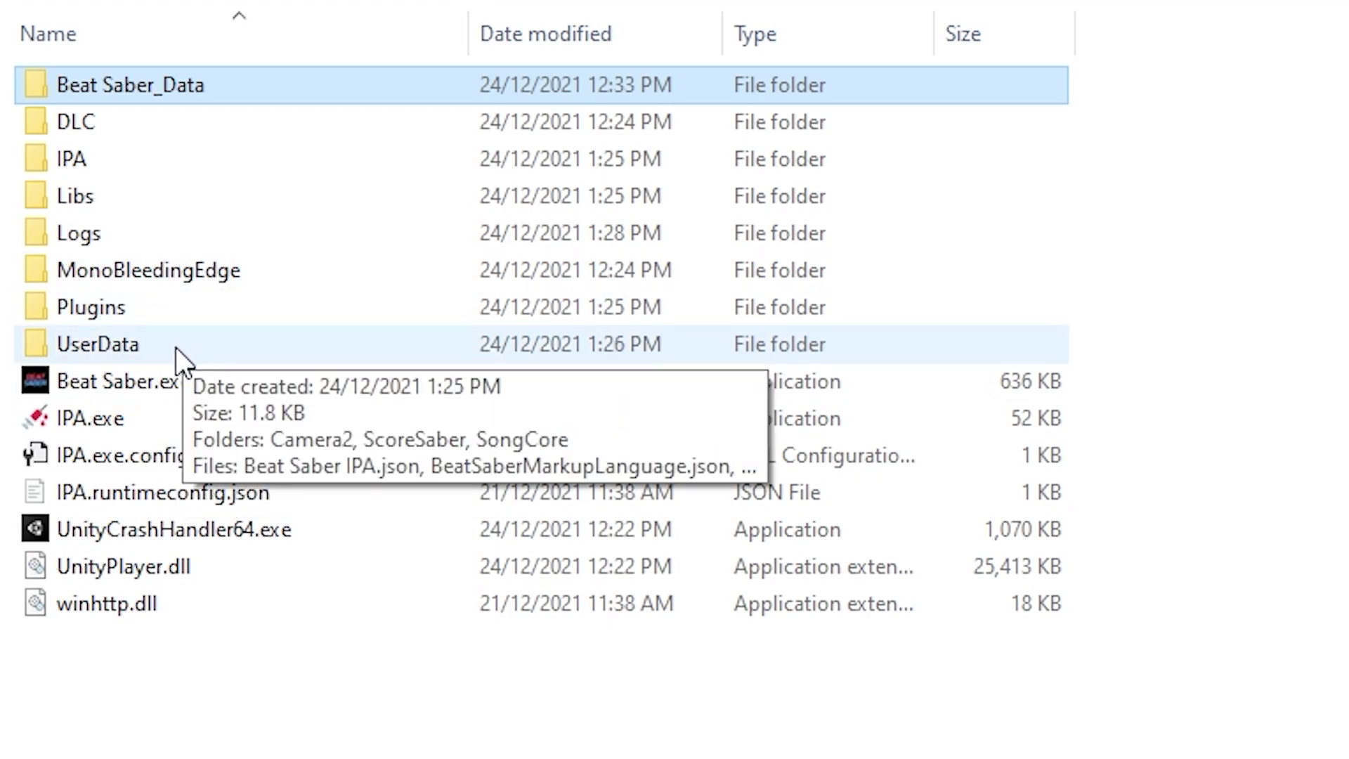
- Paste JDFixer.dll into Beat Saber's Plugins folder
double_click(95, 300)
right_click(235, 566)
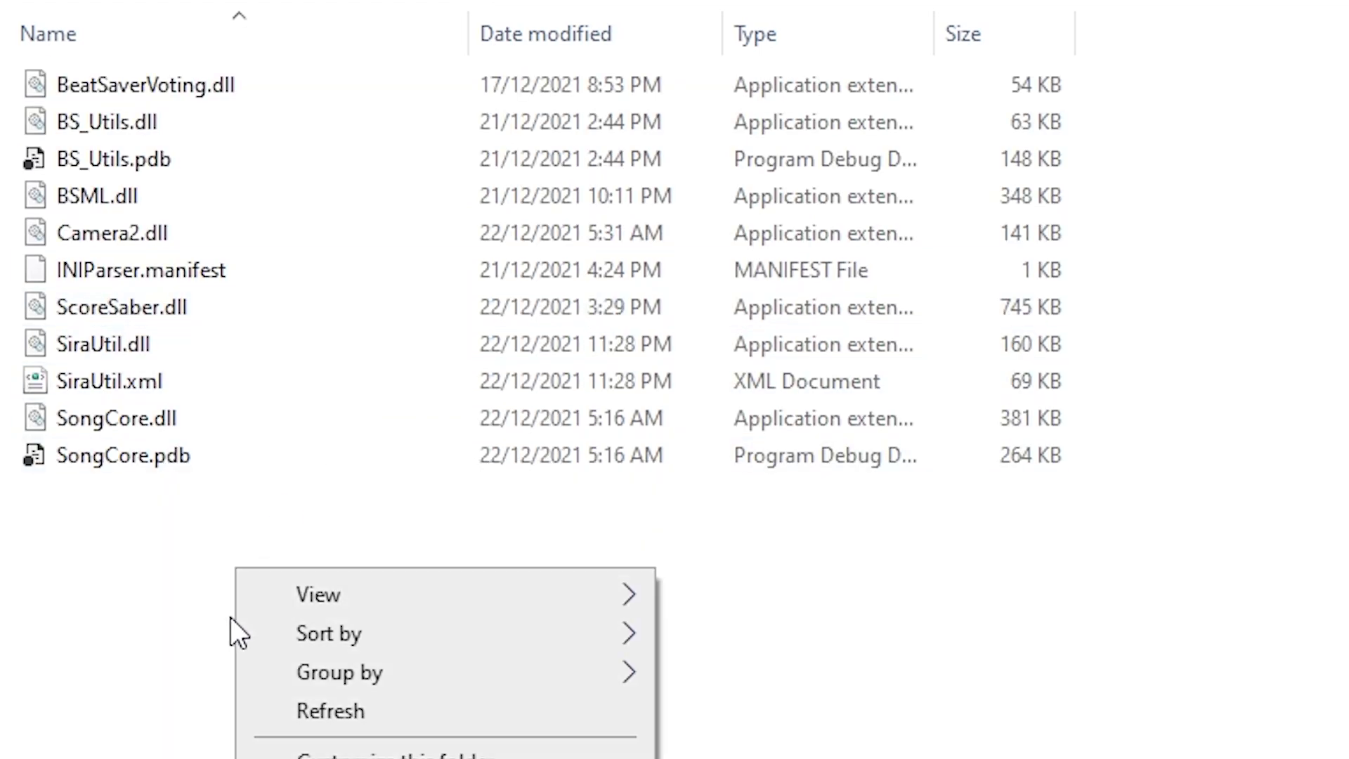
click(238, 752)
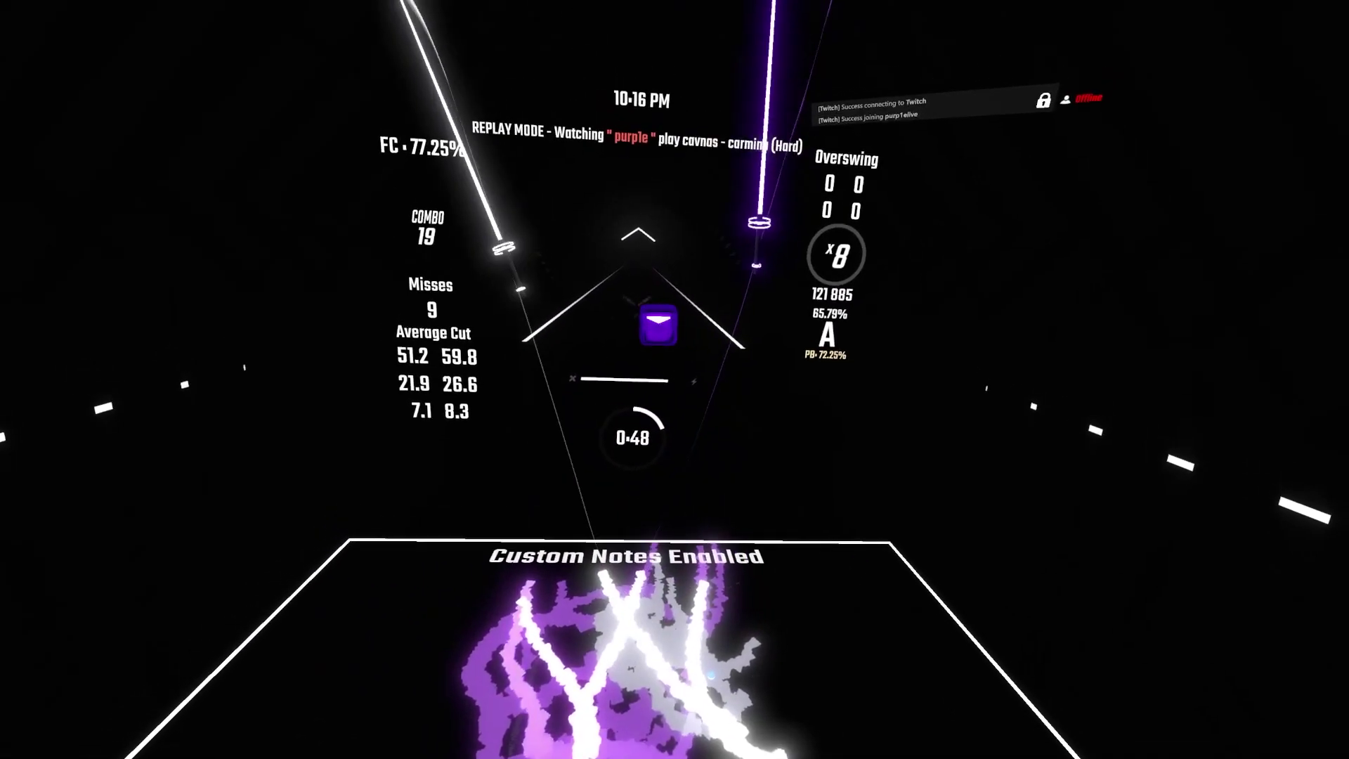